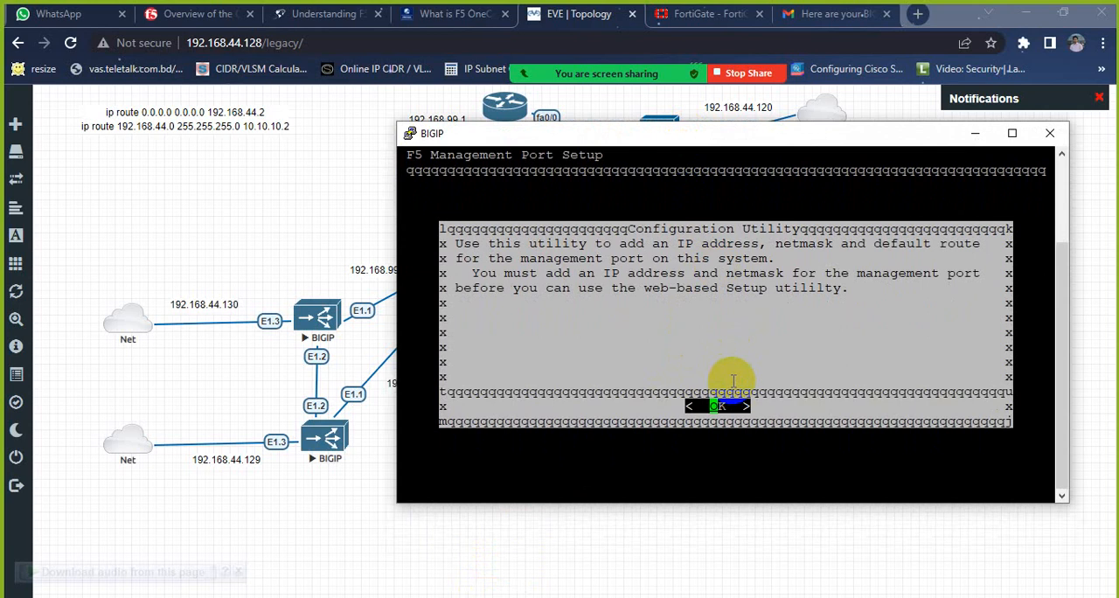
Step: Proceed past the management port setup introduction and decline automatic configuration of the IP address
click(722, 404)
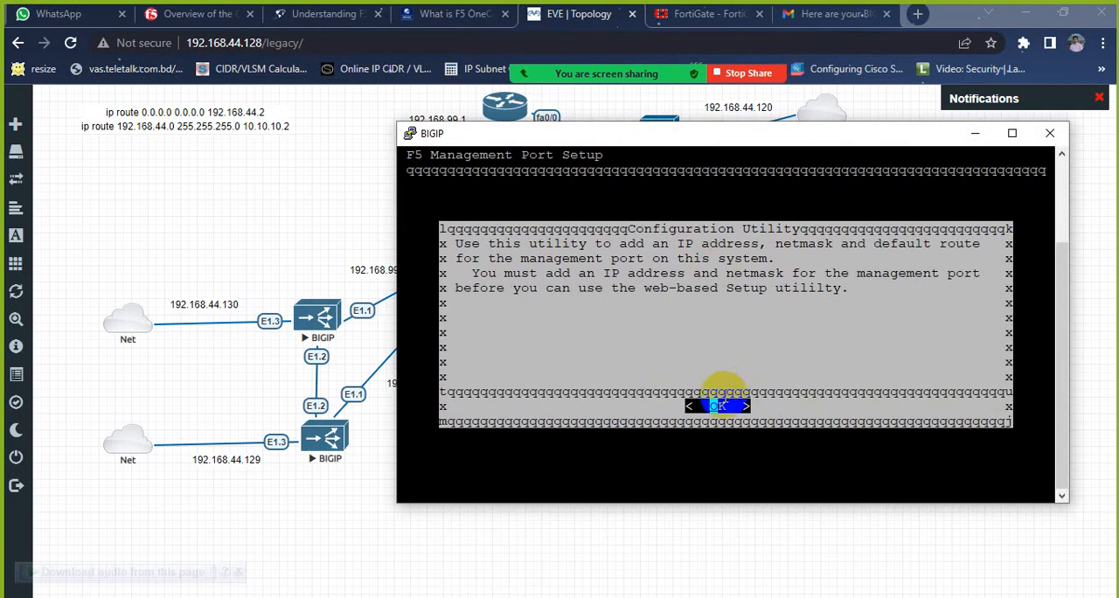
click(719, 404)
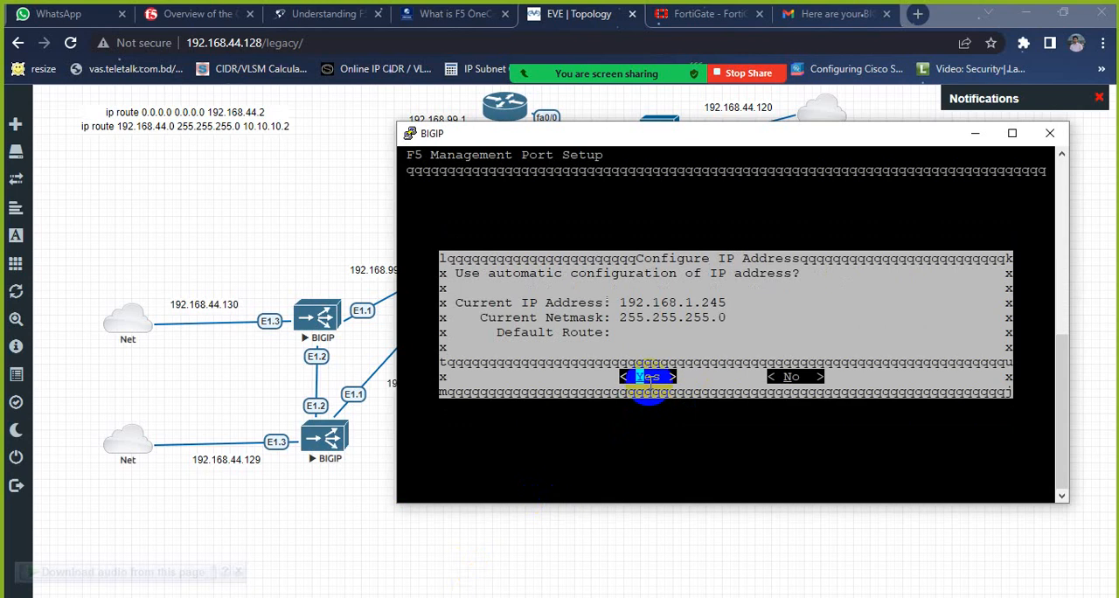
click(648, 377)
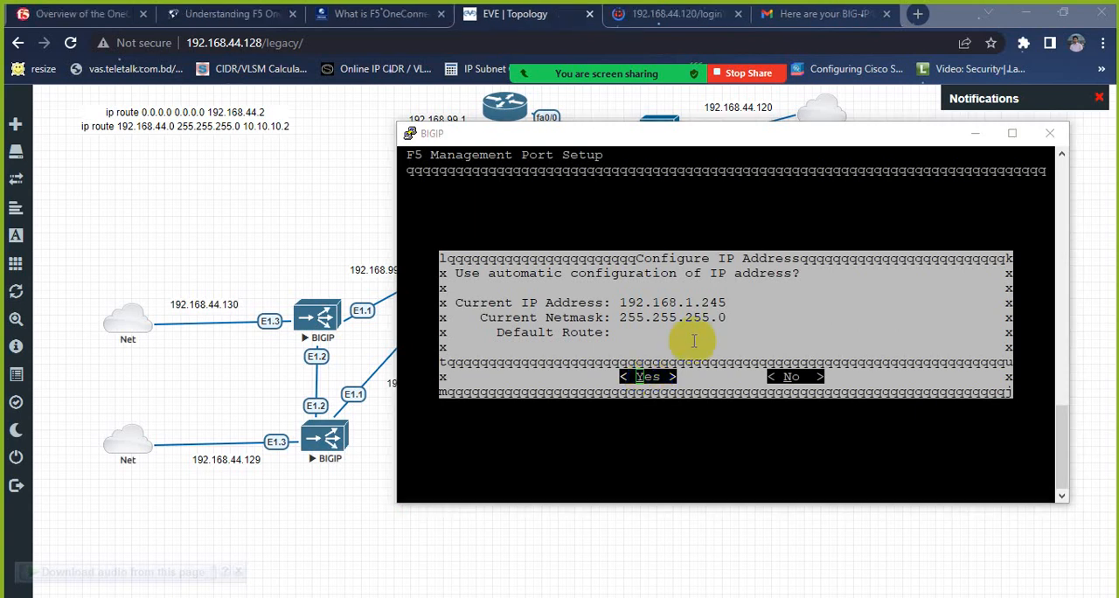
click(695, 333)
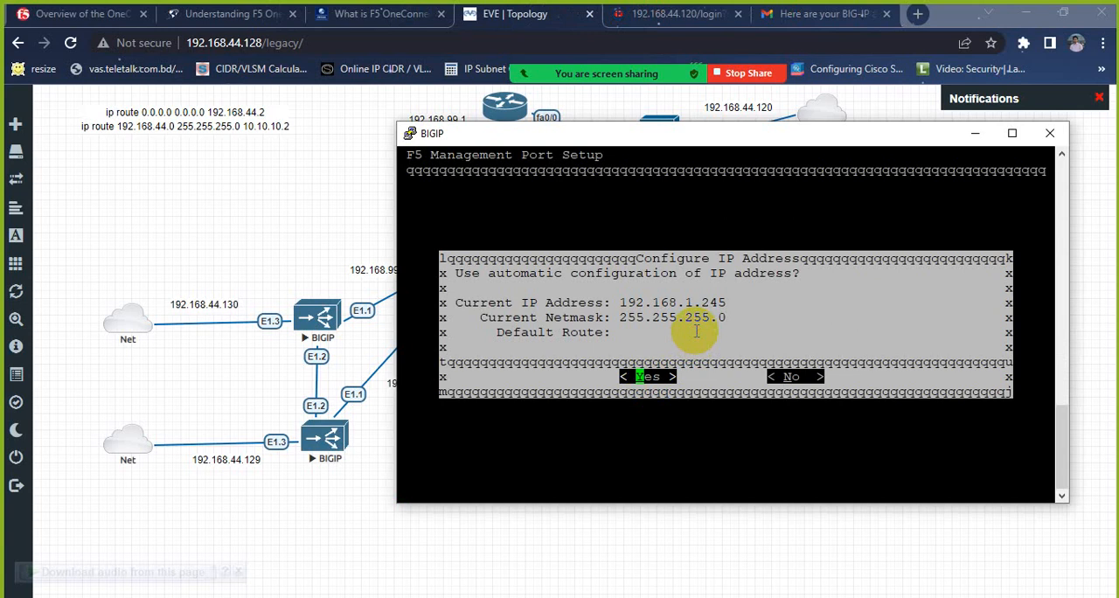
key(Right)
key(Return)
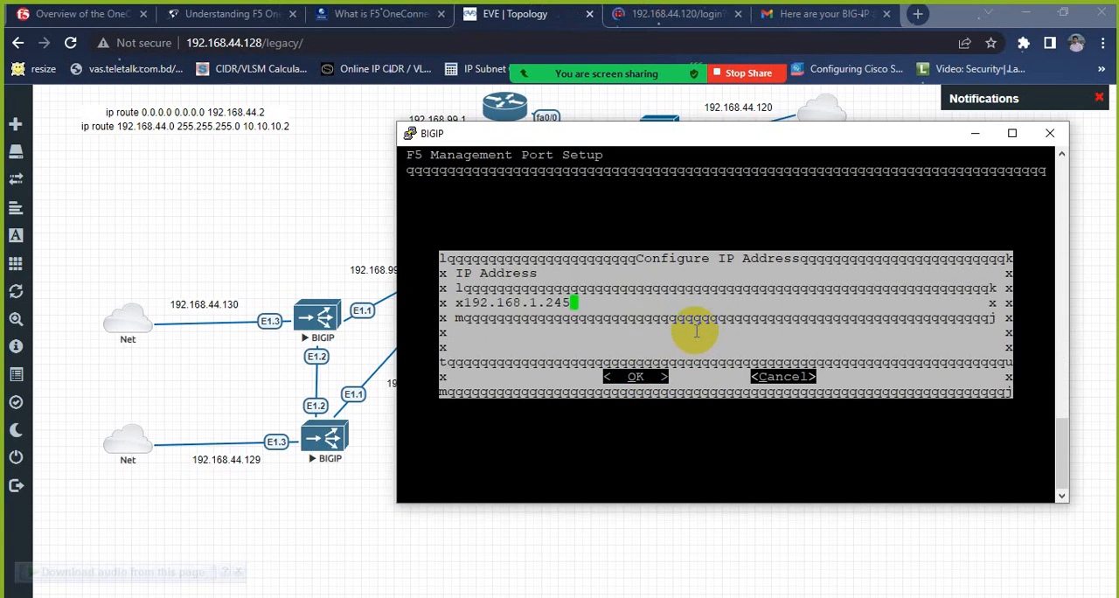
Step: Set the management port's IP address to 192.168.44.130 and accept the netmask 255.255.255.0
key(BackSpace)
key(BackSpace)
key(BackSpace)
key(BackSpace)
key(BackSpace)
text(44.130)
key(Tab)
key(Return)
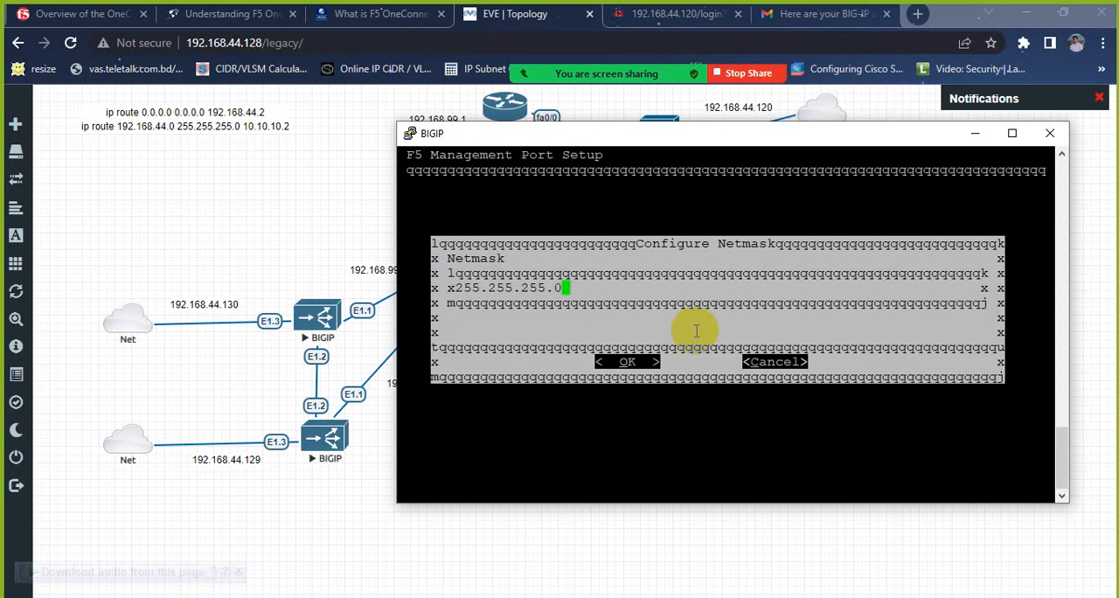
key(Tab)
key(Return)
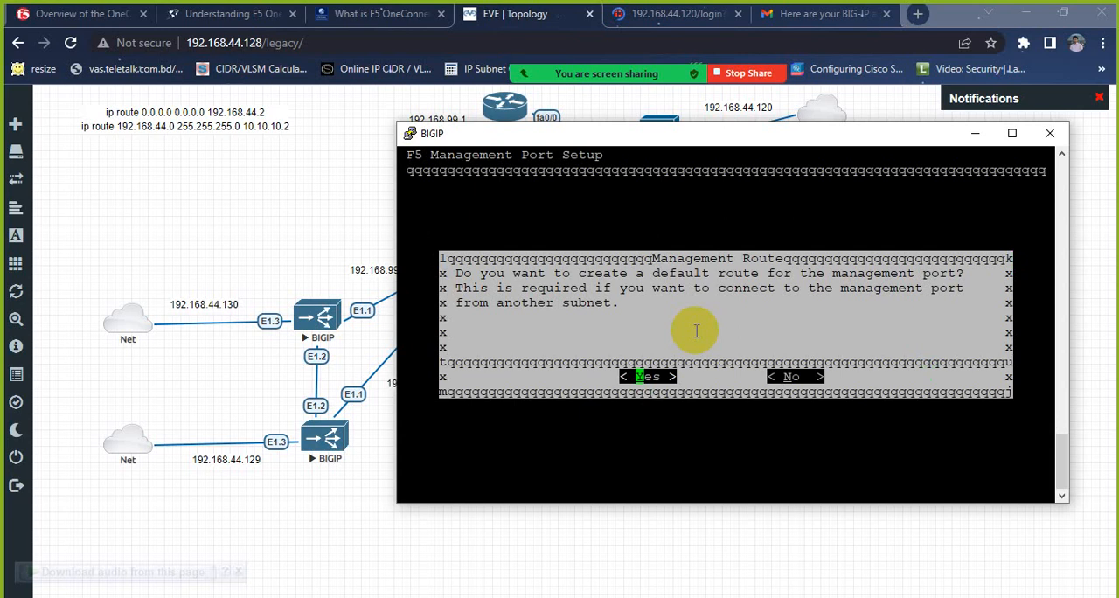
Step: Create a default management route through 192.168.44.2 and accept the configuration
key(Return)
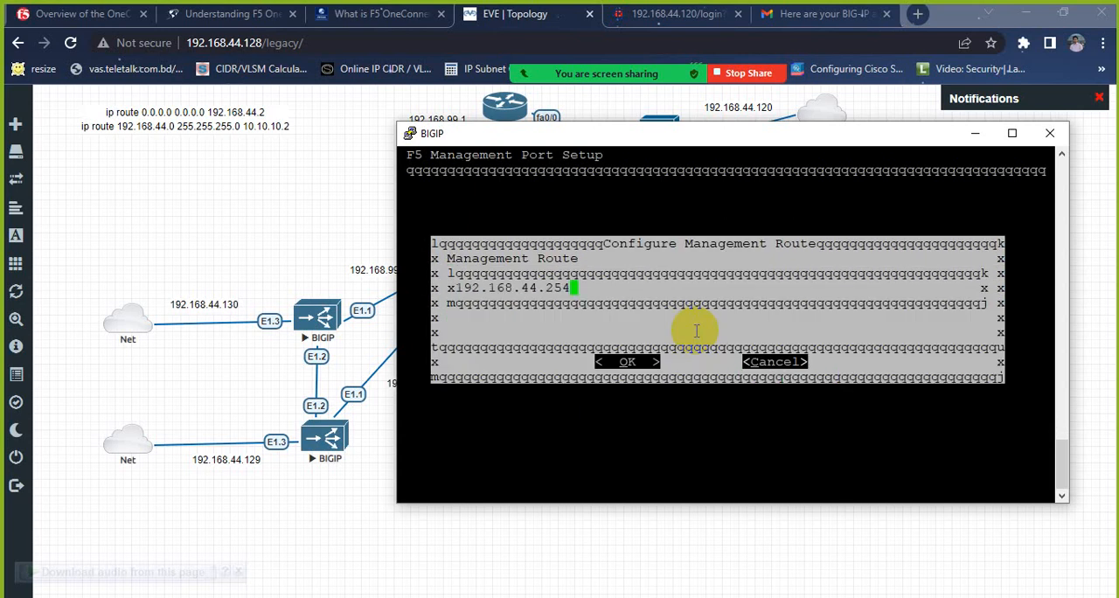
key(BackSpace)
key(BackSpace)
key(Tab)
key(Return)
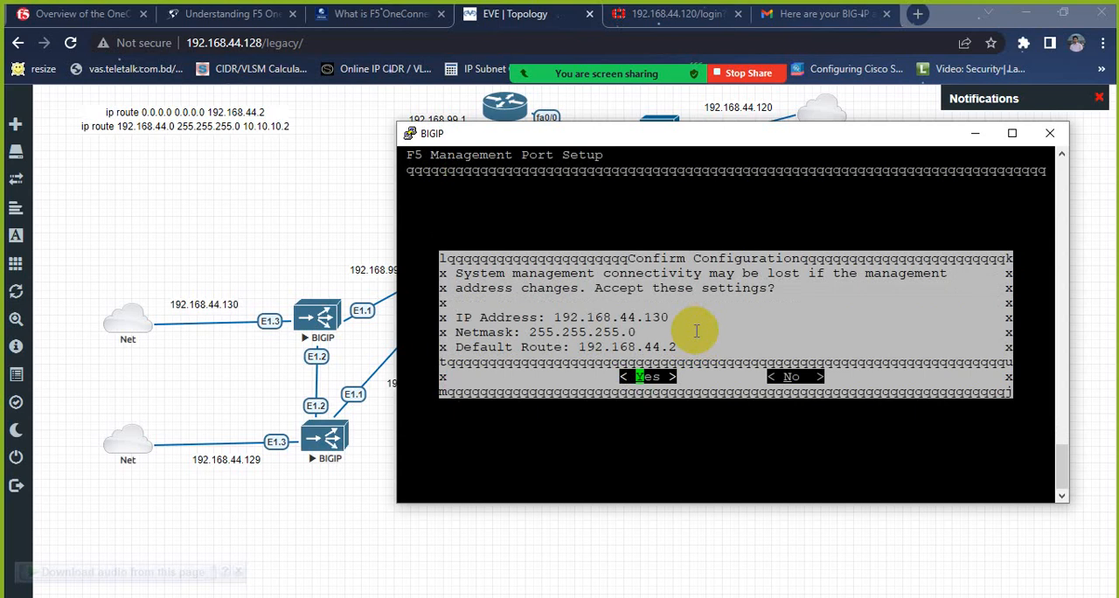
key(Return)
Step: Switch to the browser's FortiGate login page and load 192.168.44.130 in its place
click(703, 16)
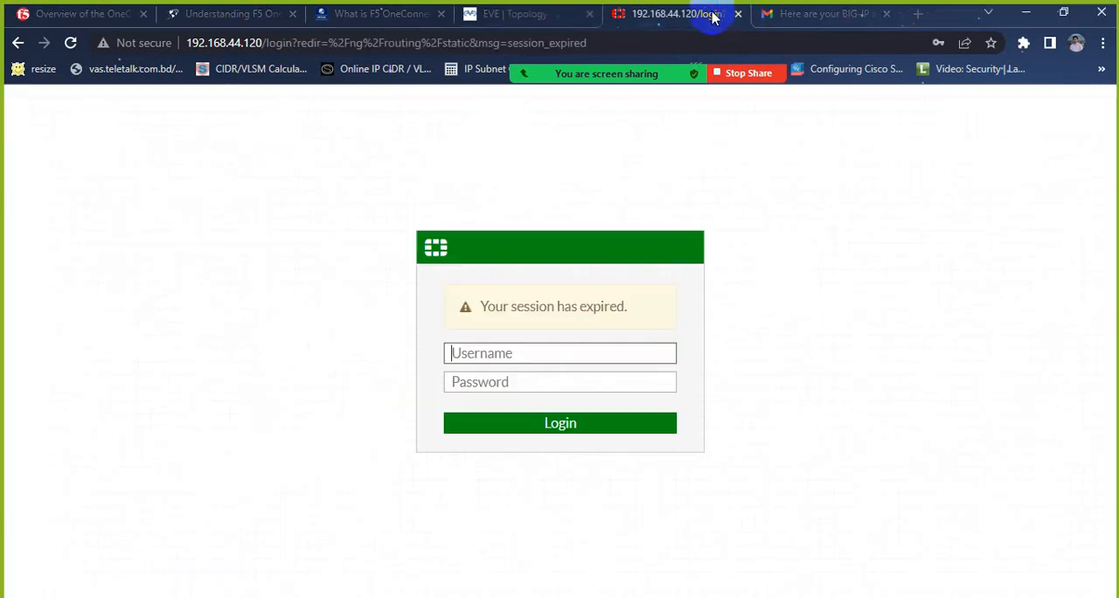
click(648, 46)
text(1)
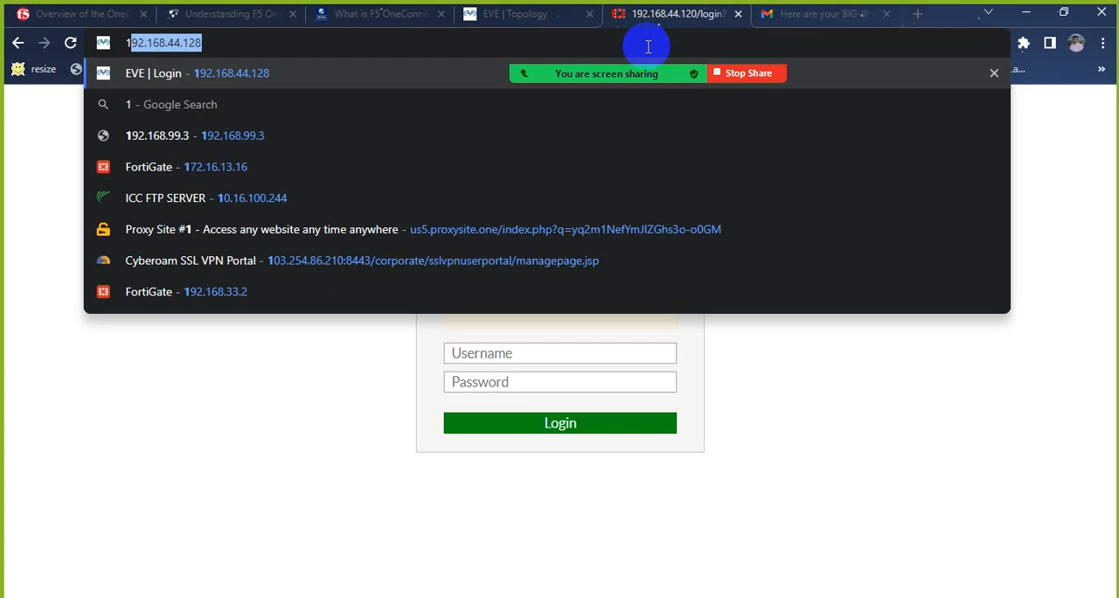
text(92.168.44.1)
key(BackSpace)
text(30)
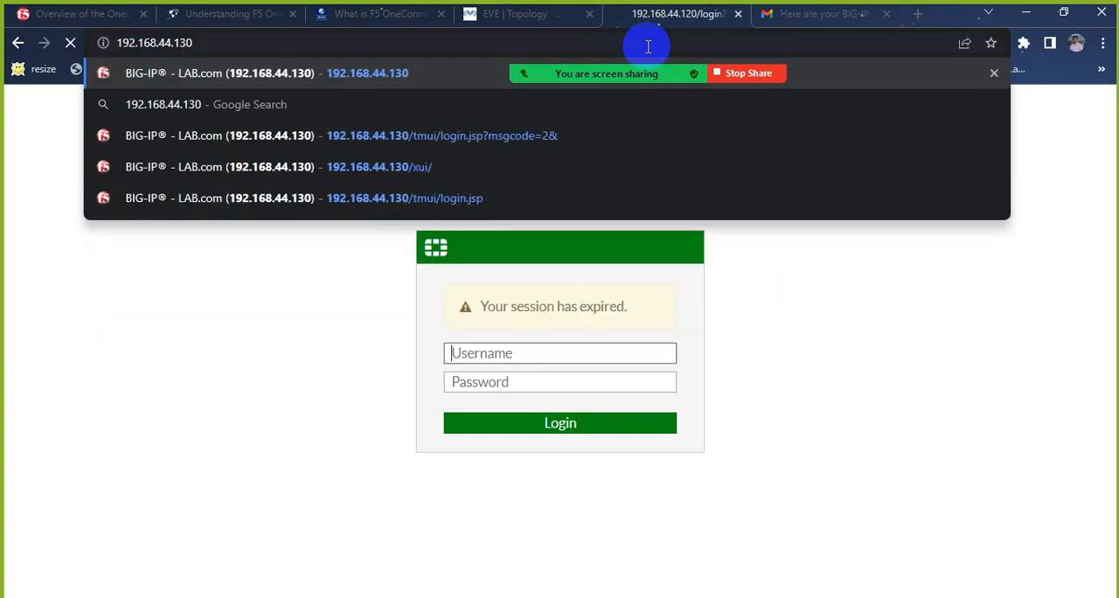
key(Return)
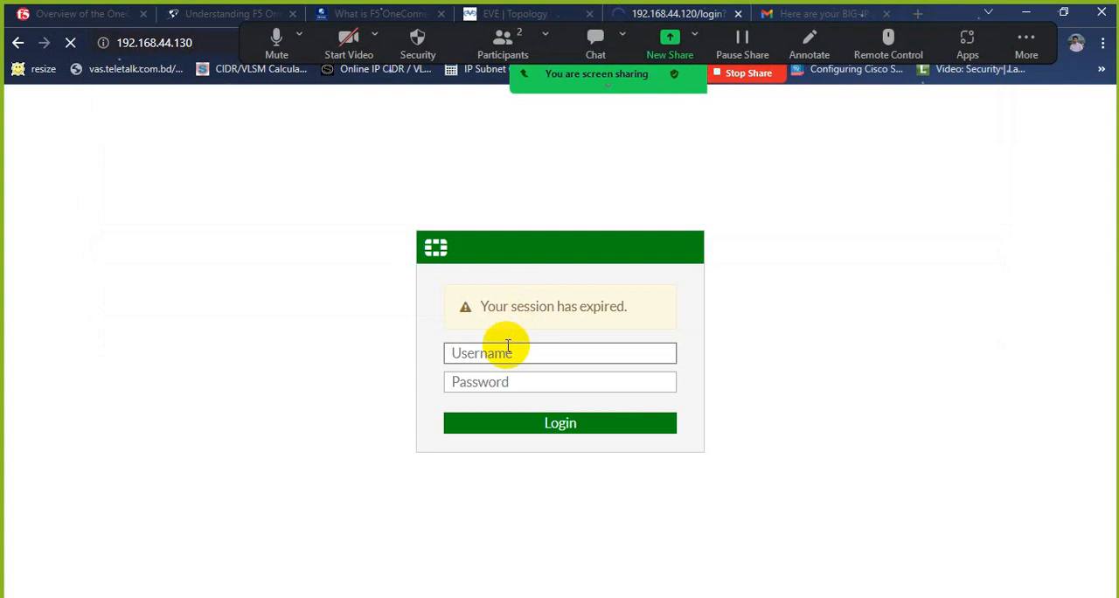
click(517, 596)
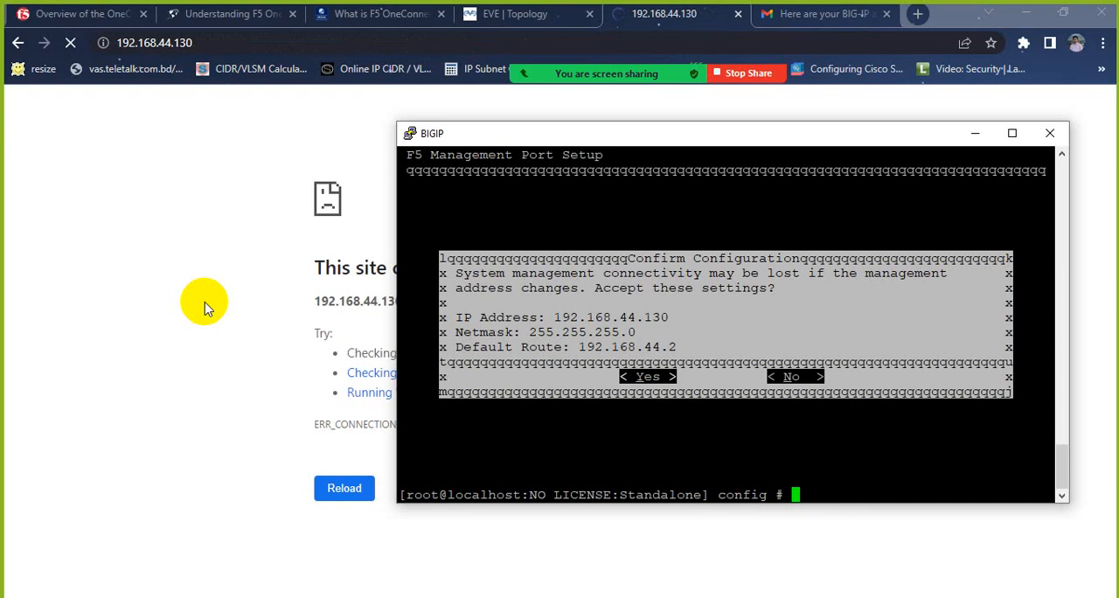
click(274, 43)
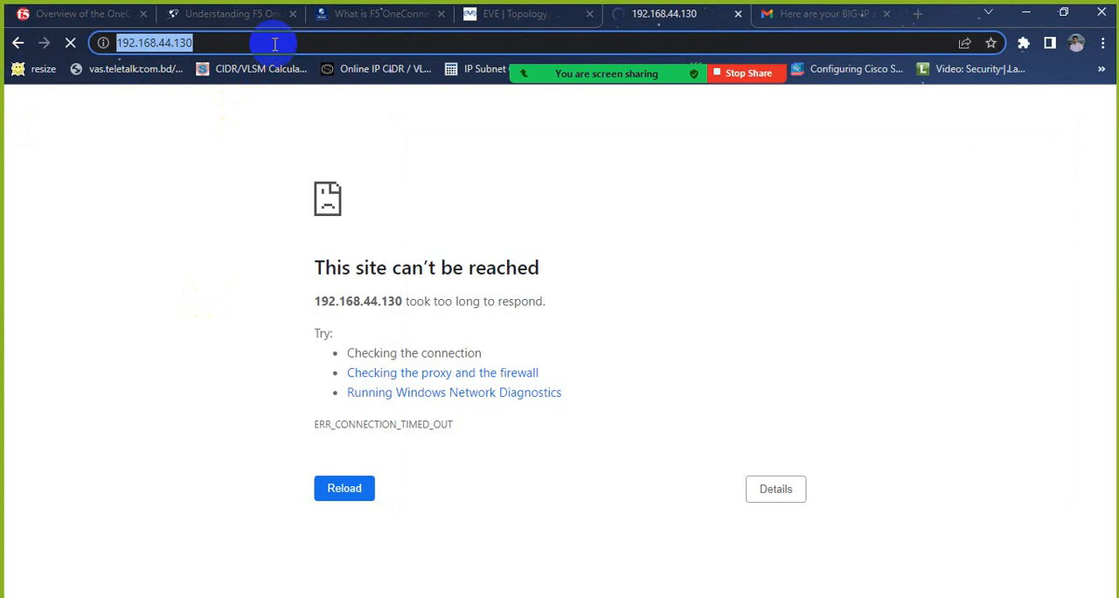
click(257, 42)
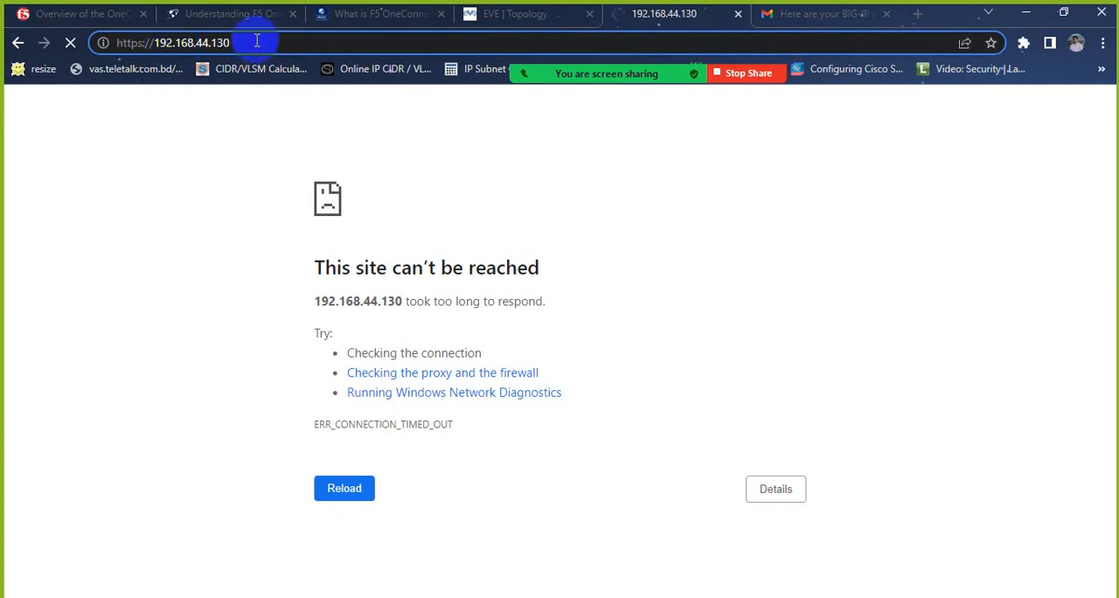
key(Return)
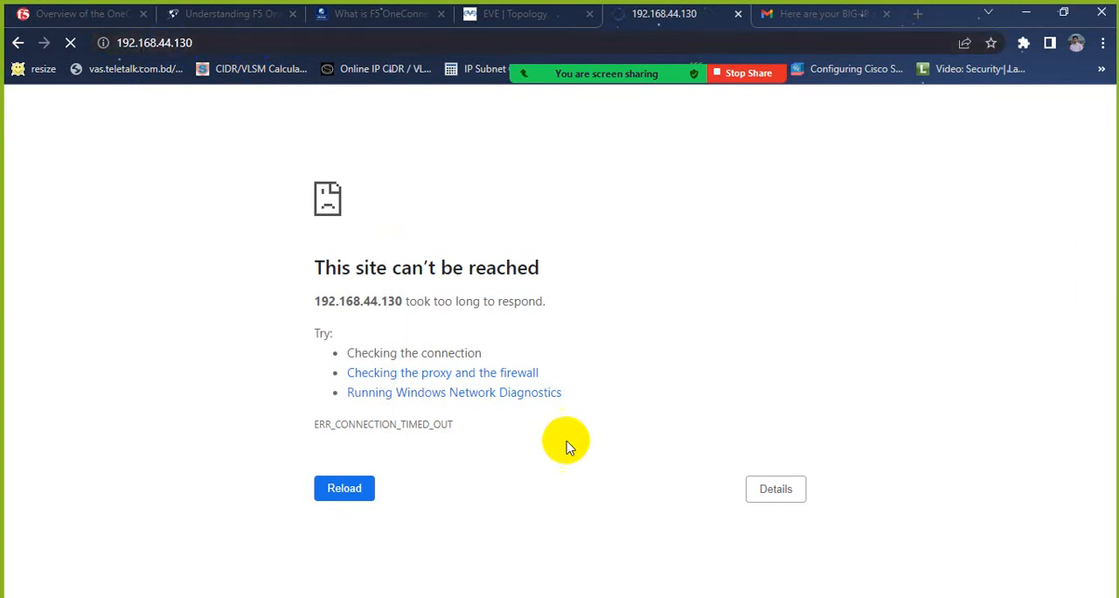
Step: Bring up the BIGIP PuTTY session again and close it, confirming the exit
click(520, 596)
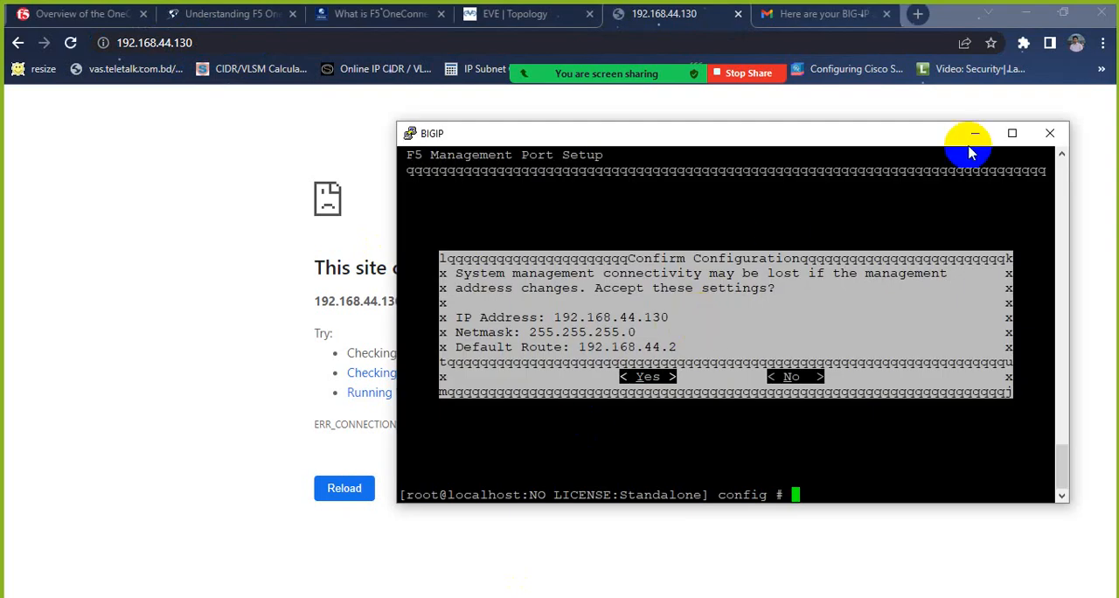
click(1048, 133)
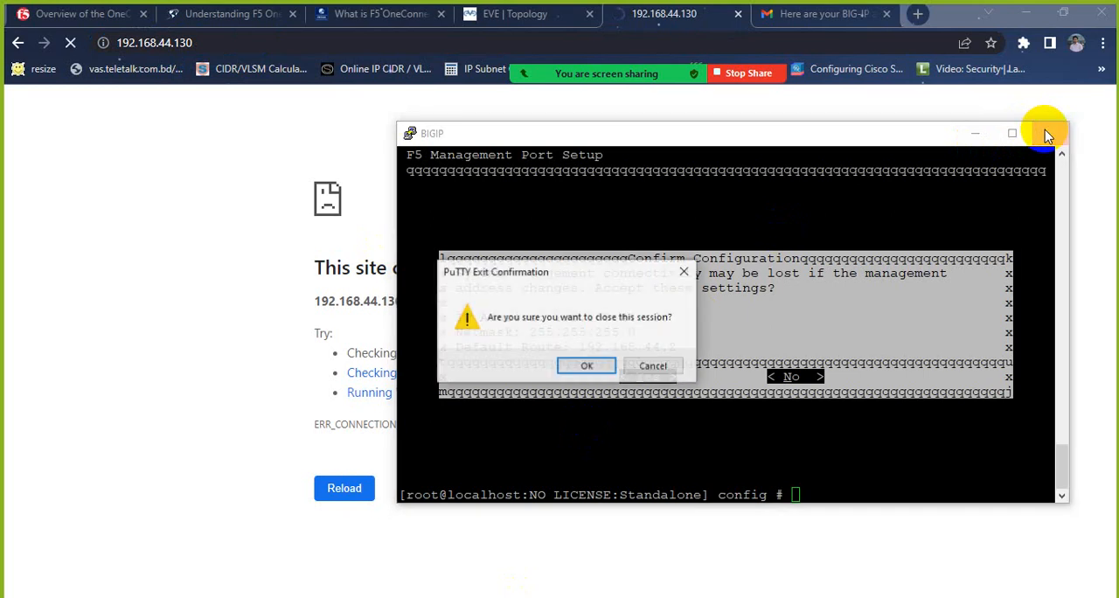
click(580, 365)
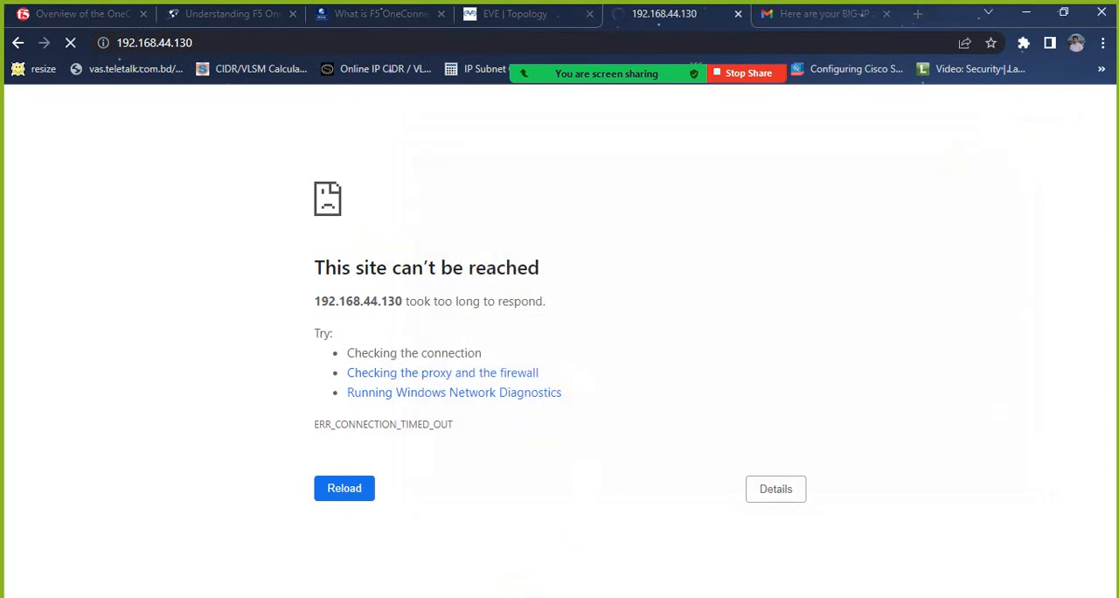
Step: Open a Windows command prompt and ping 192.168.44.130
key(super+r)
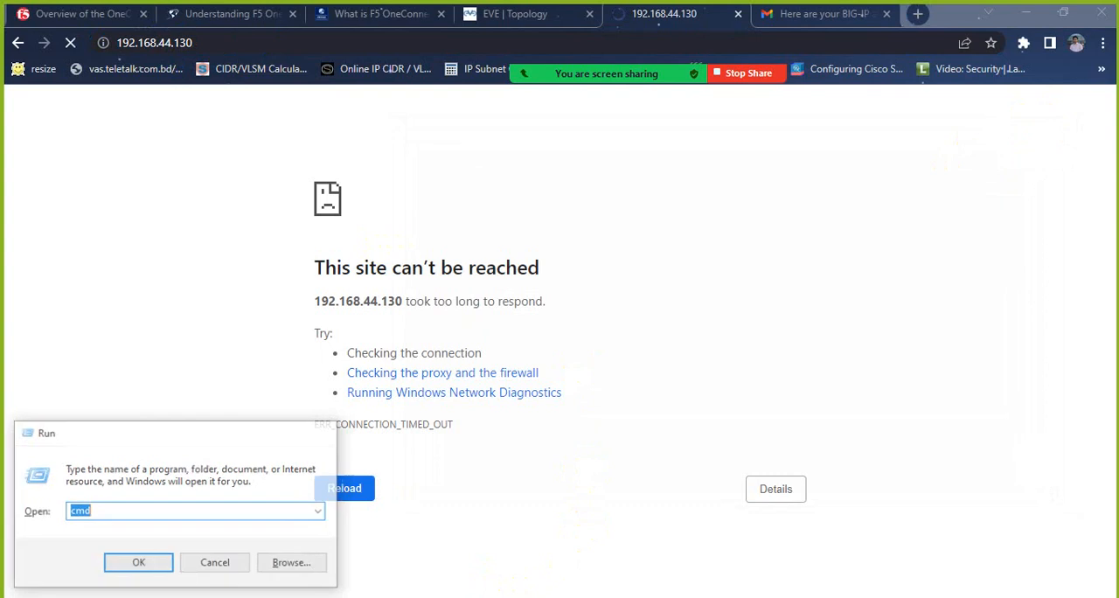
key(Return)
text(ping)
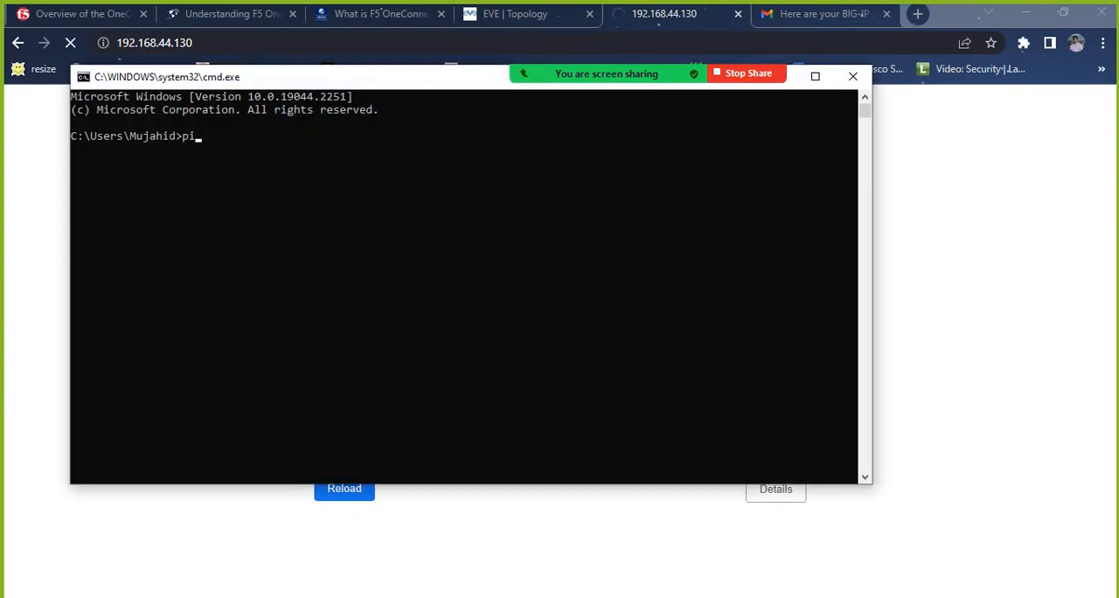
text( 192.168.44.130)
key(Return)
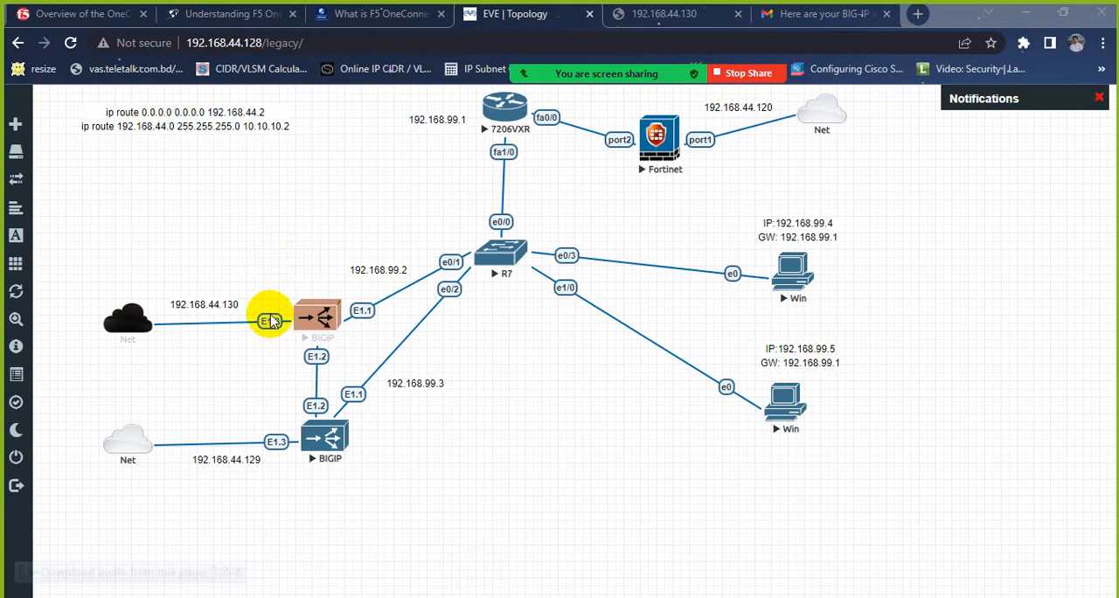
Step: Stop both BIGIP nodes in the EVE topology
right_click(318, 318)
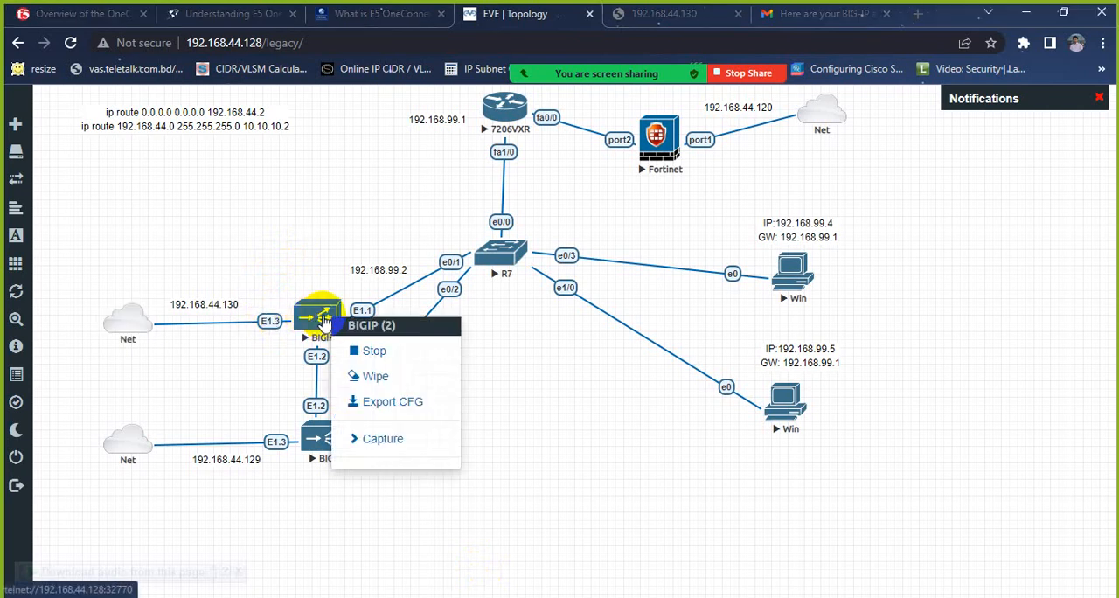
click(377, 352)
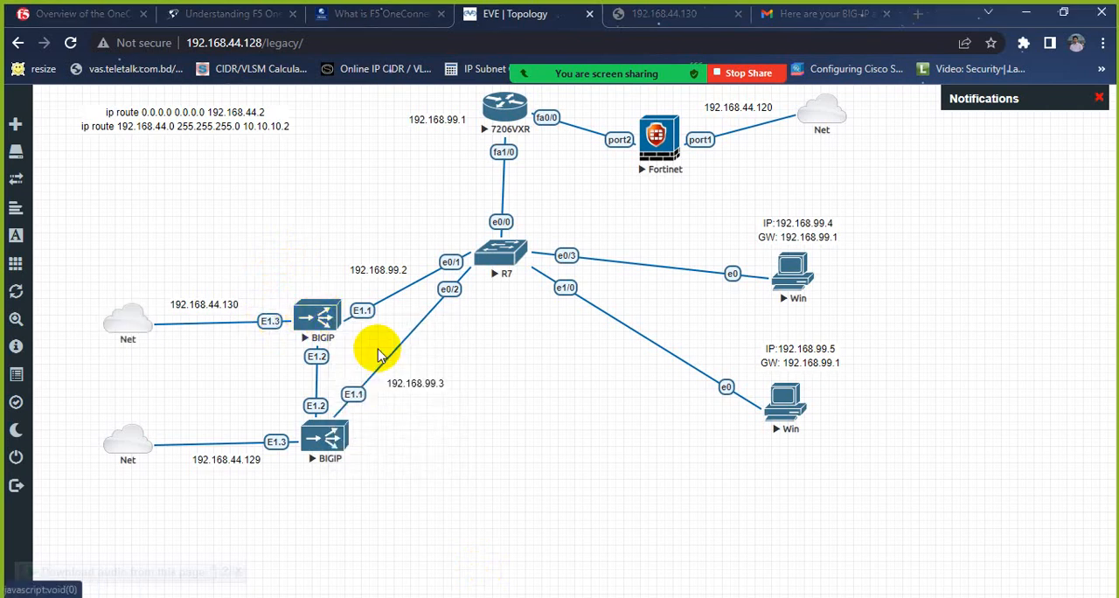
right_click(331, 433)
click(378, 472)
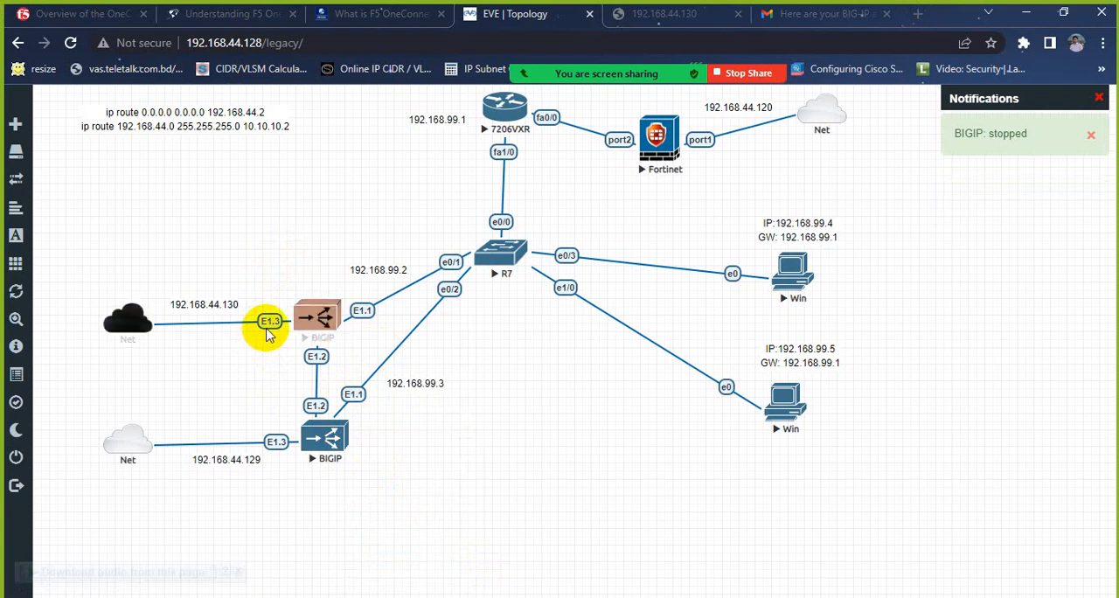
Step: Replace the upper BIGIP's E1.3 link with a connection from the 192.168.44.130 Net cloud to its Mgmt interface
right_click(266, 321)
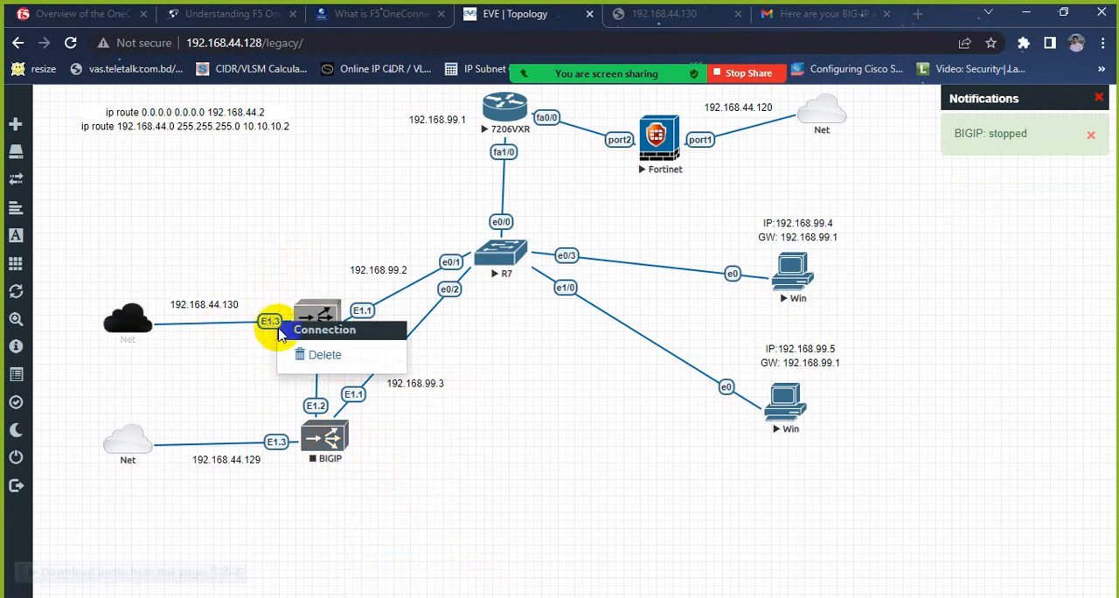
click(325, 358)
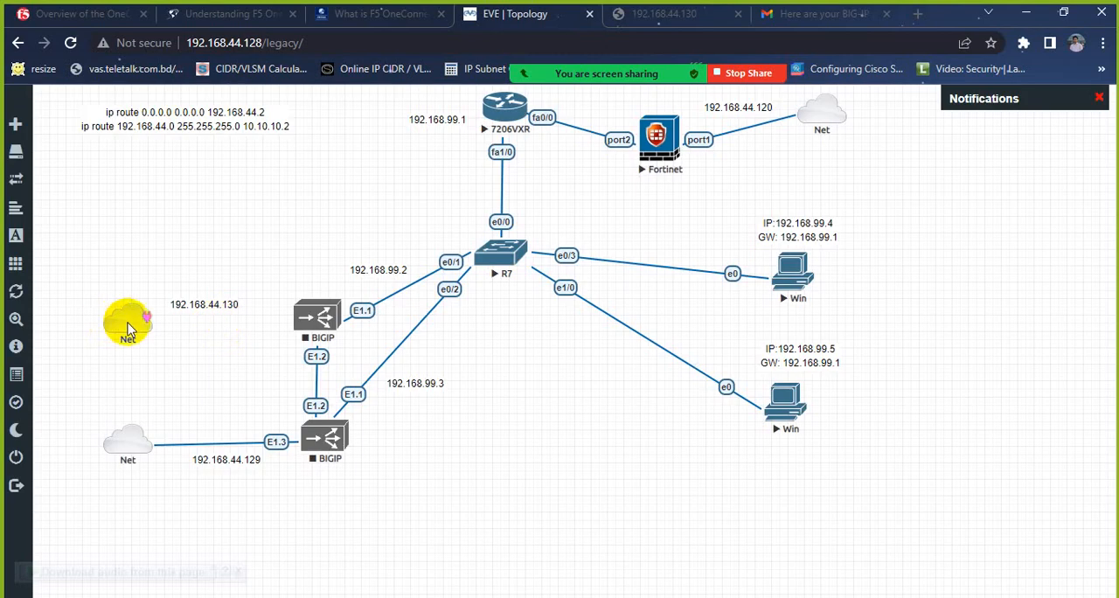
drag(145, 317, 304, 325)
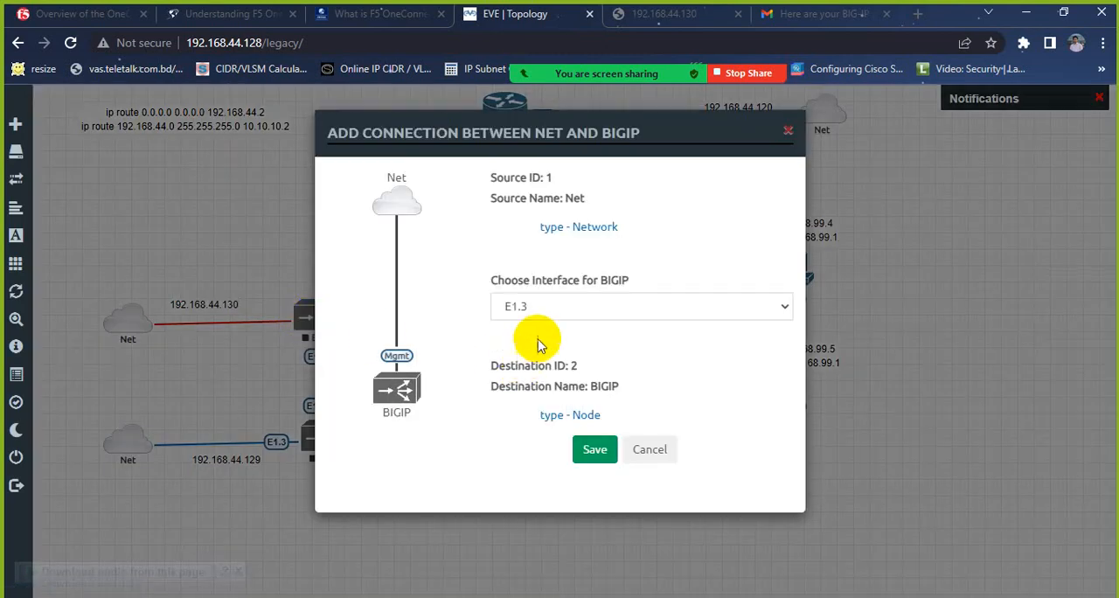
click(545, 306)
click(549, 358)
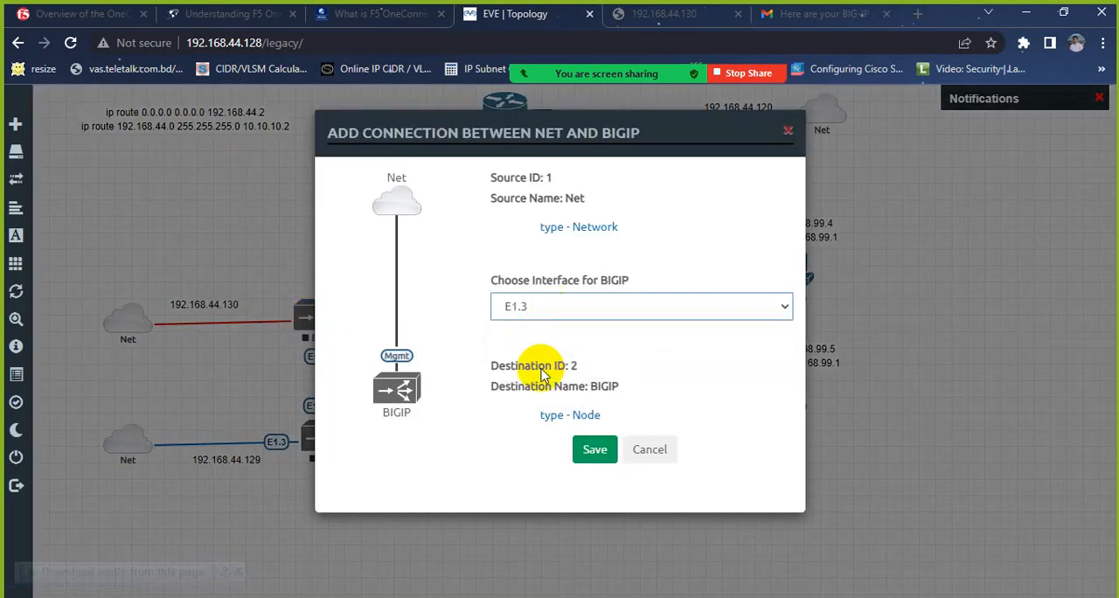
click(594, 449)
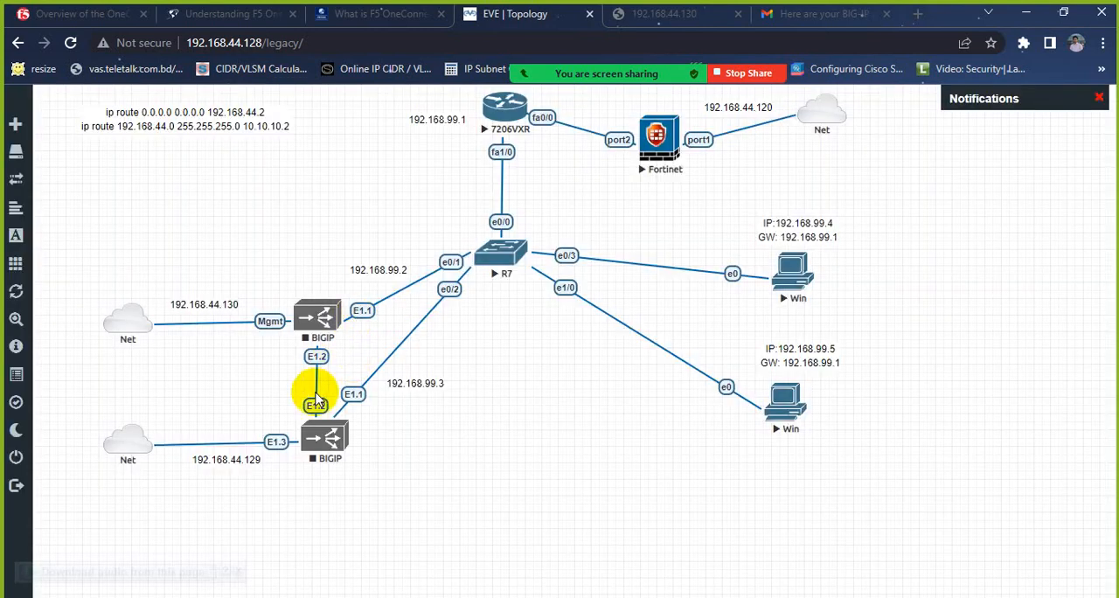
Step: Replace the lower BIGIP's E1.3 link with a connection from the 192.168.44.129 Net cloud to its Mgmt interface
right_click(276, 441)
click(318, 483)
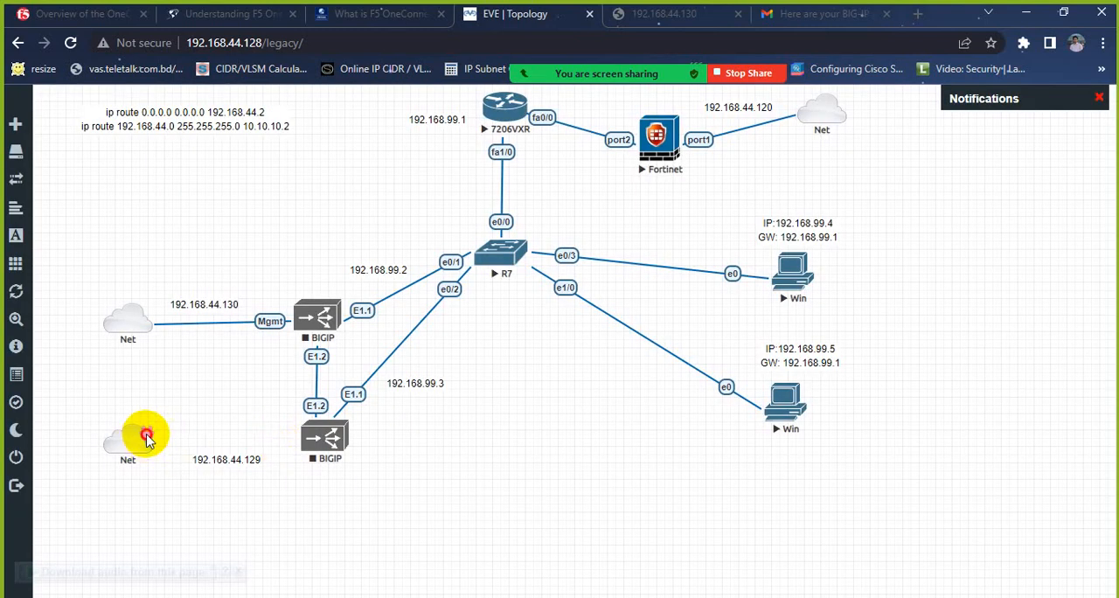
drag(143, 434, 322, 437)
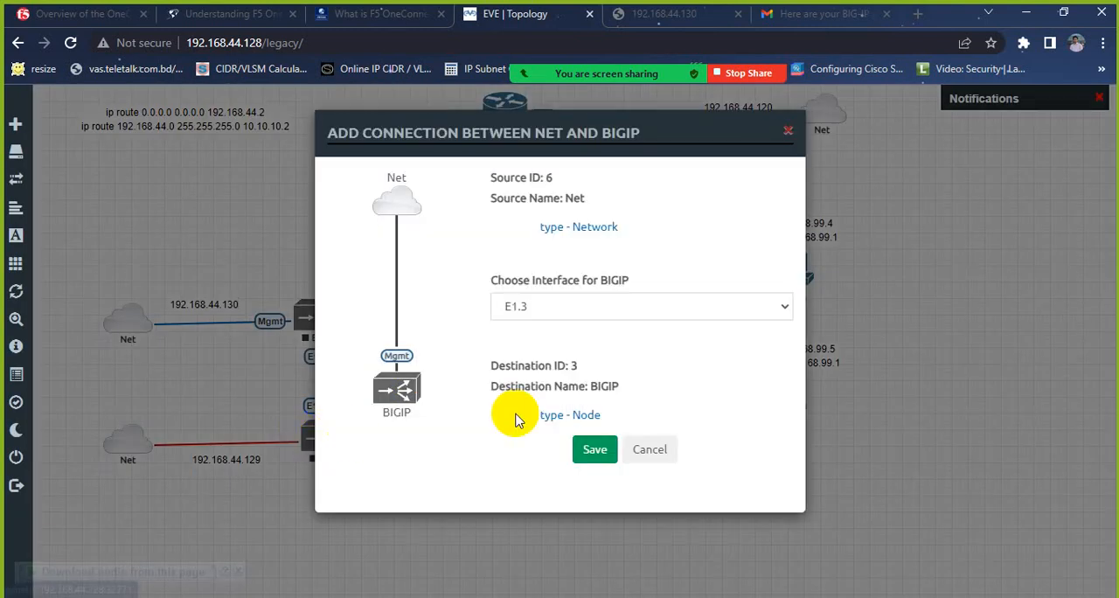
click(554, 305)
click(543, 358)
click(594, 449)
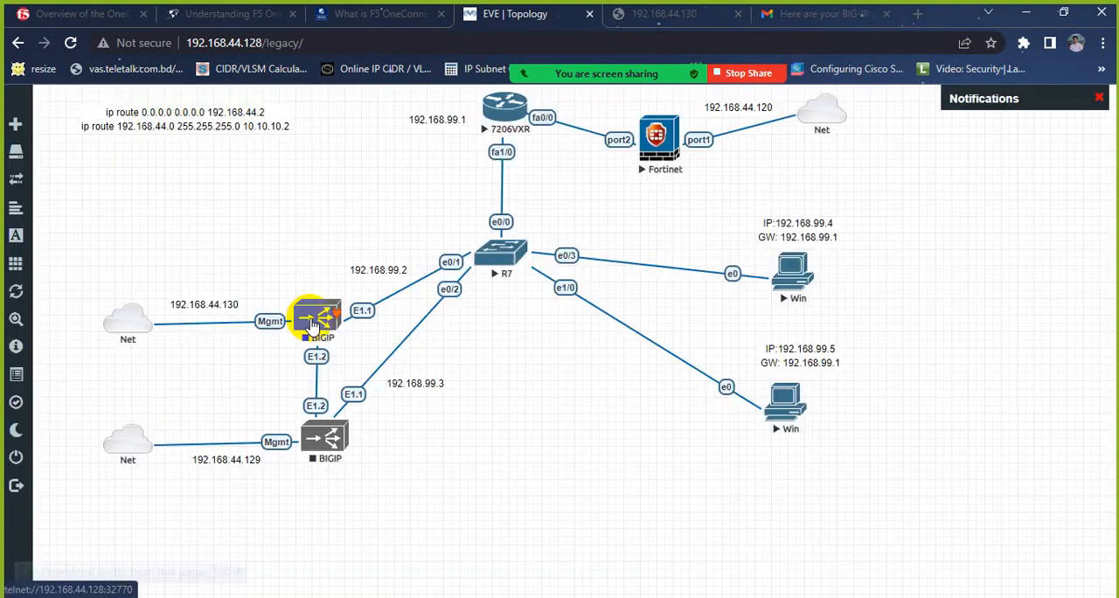
Step: Start both BIGIP nodes in the EVE topology
right_click(316, 316)
click(350, 354)
right_click(325, 437)
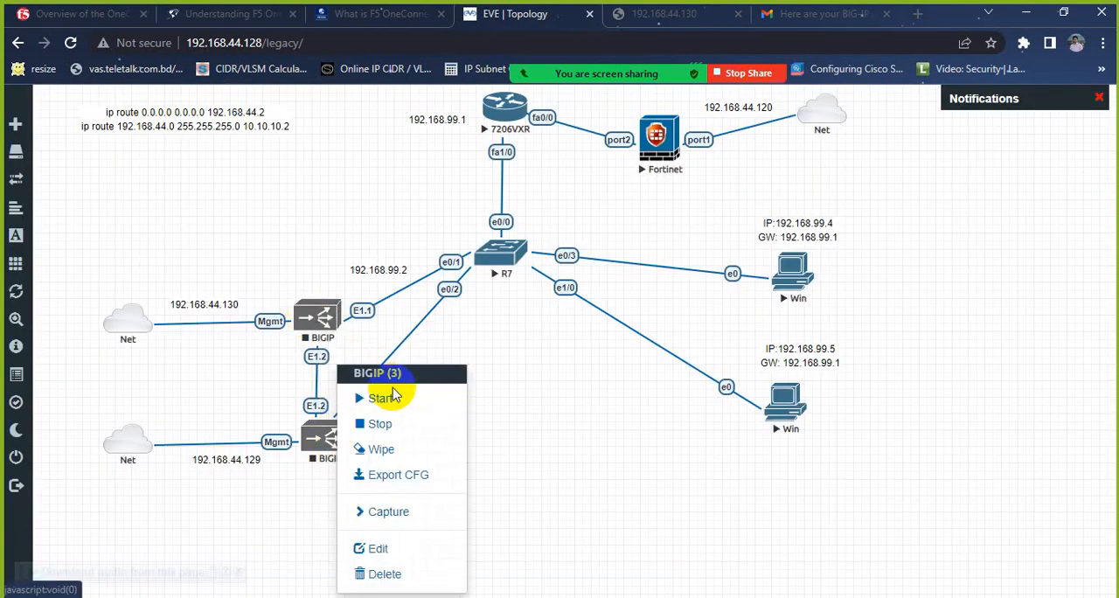
click(389, 394)
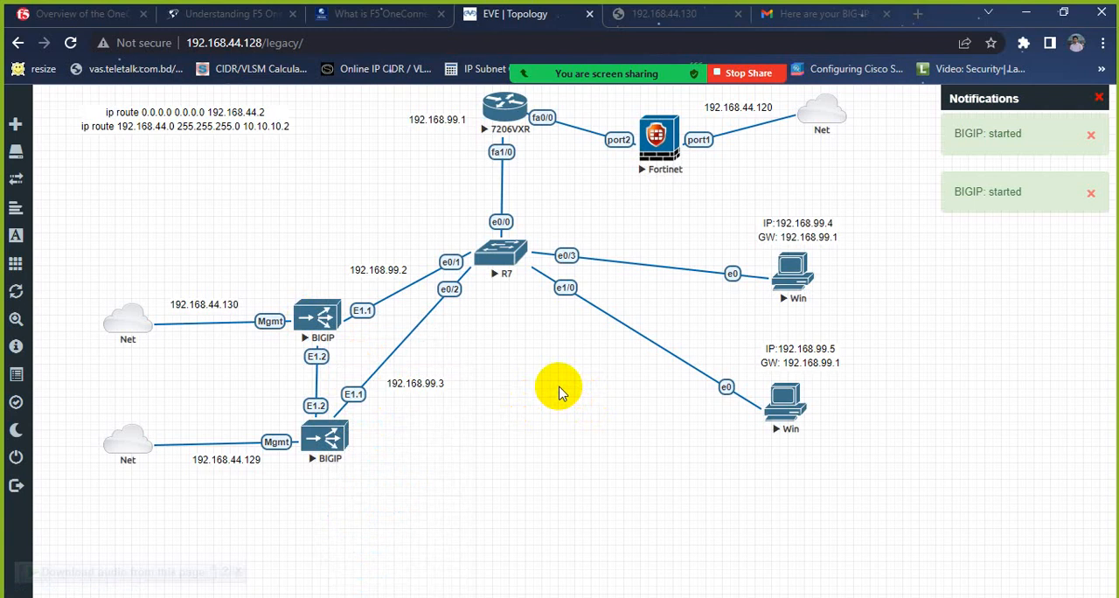
Step: Bypass the certificate warning for 192.168.44.130 and proceed to the BIG-IP Configuration Utility
click(638, 14)
click(367, 491)
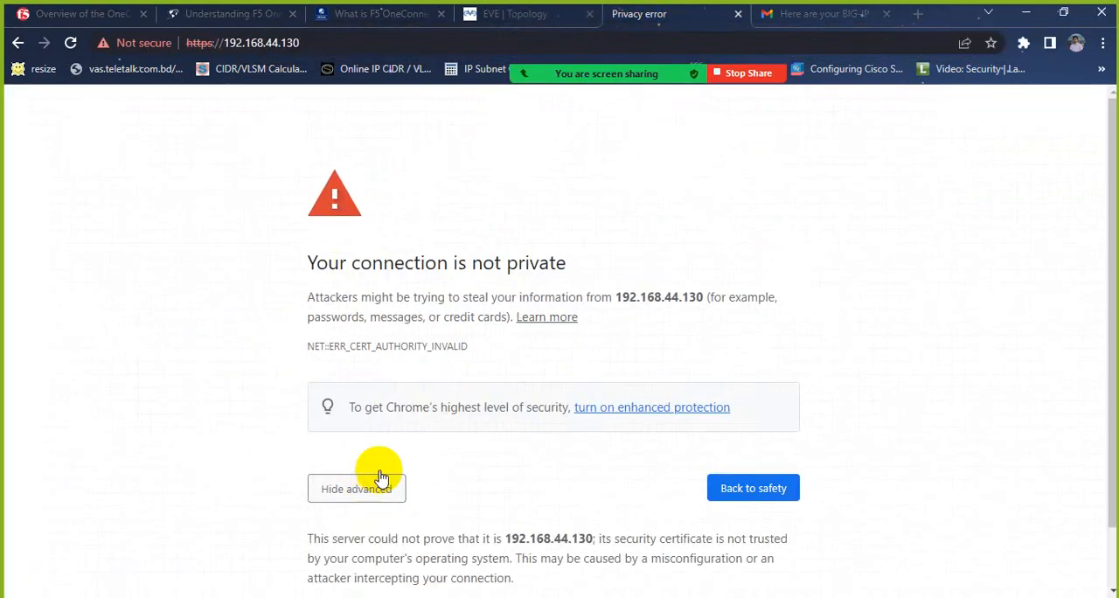
scroll(378, 477, down, 1)
click(372, 549)
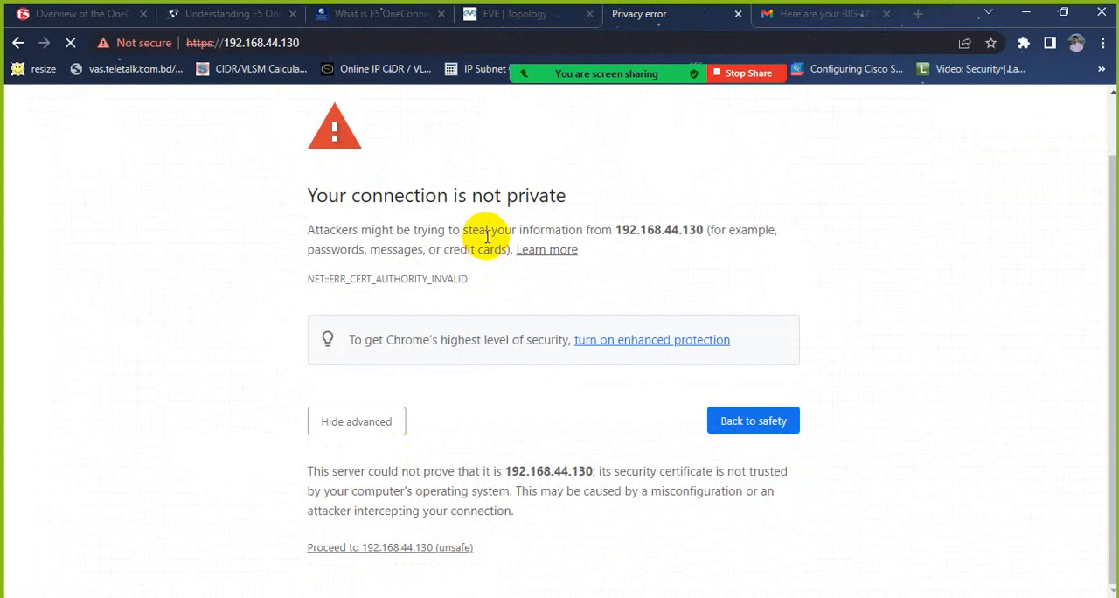
click(409, 547)
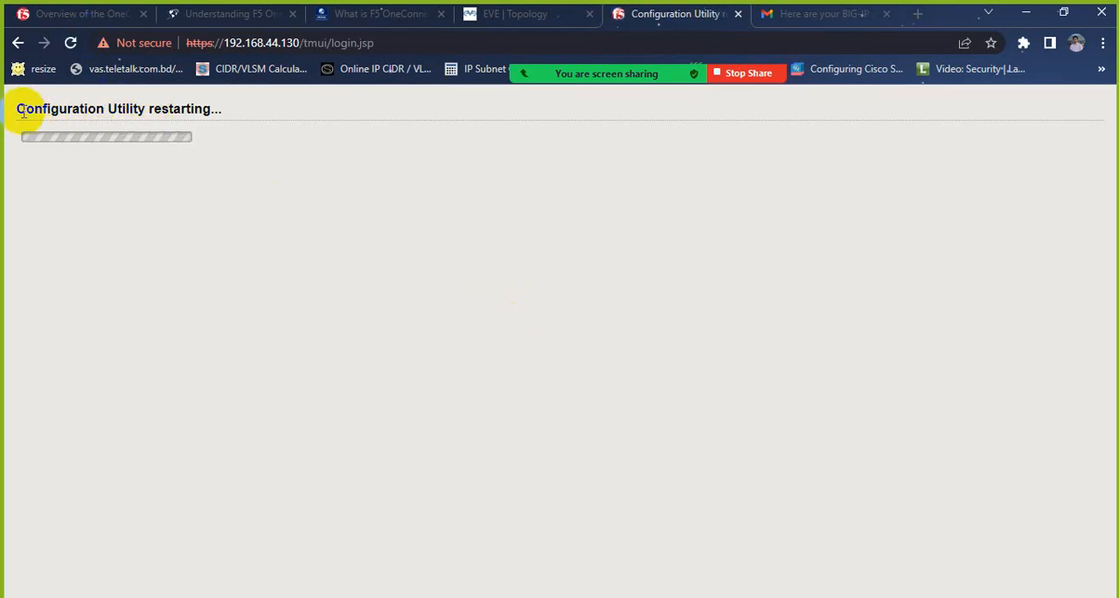
drag(21, 110, 227, 112)
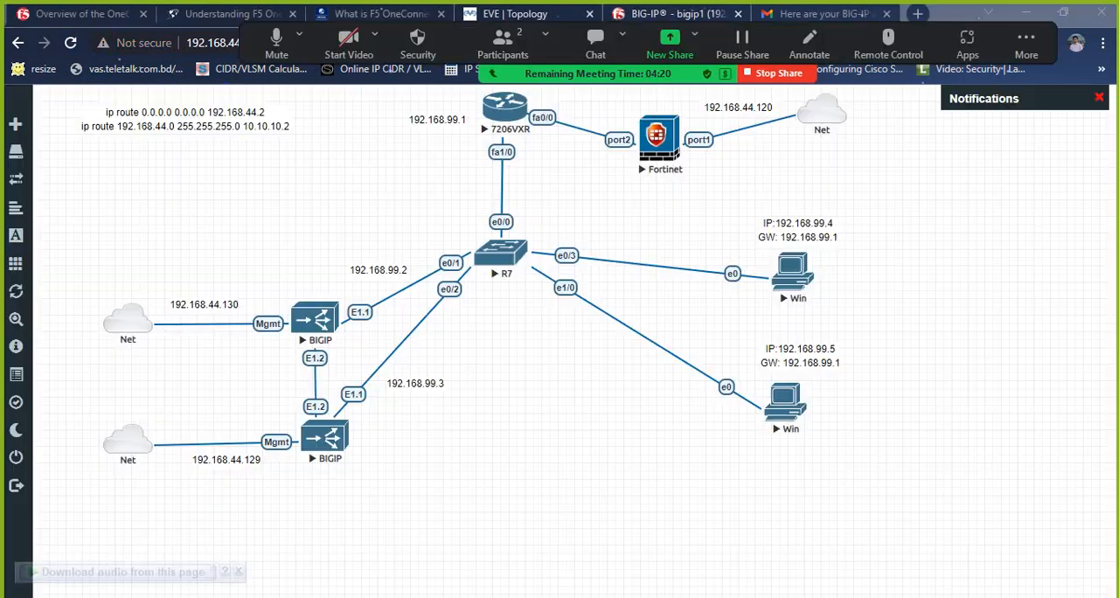
Step: Log in to the BIG-IP Configuration Utility at 192.168.44.130 as admin with the account password
click(637, 14)
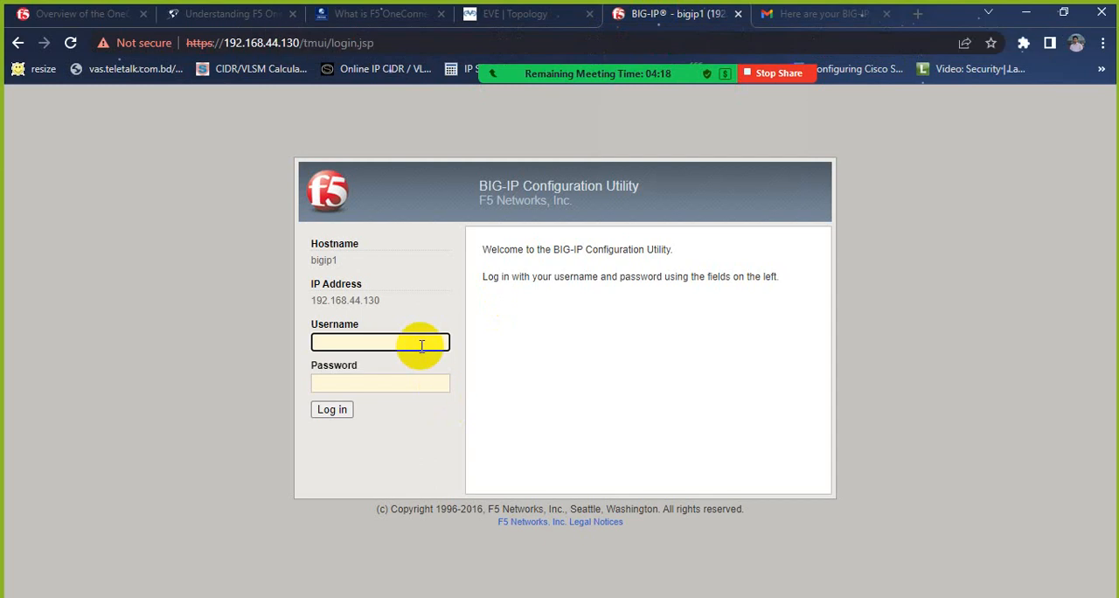
text(adm)
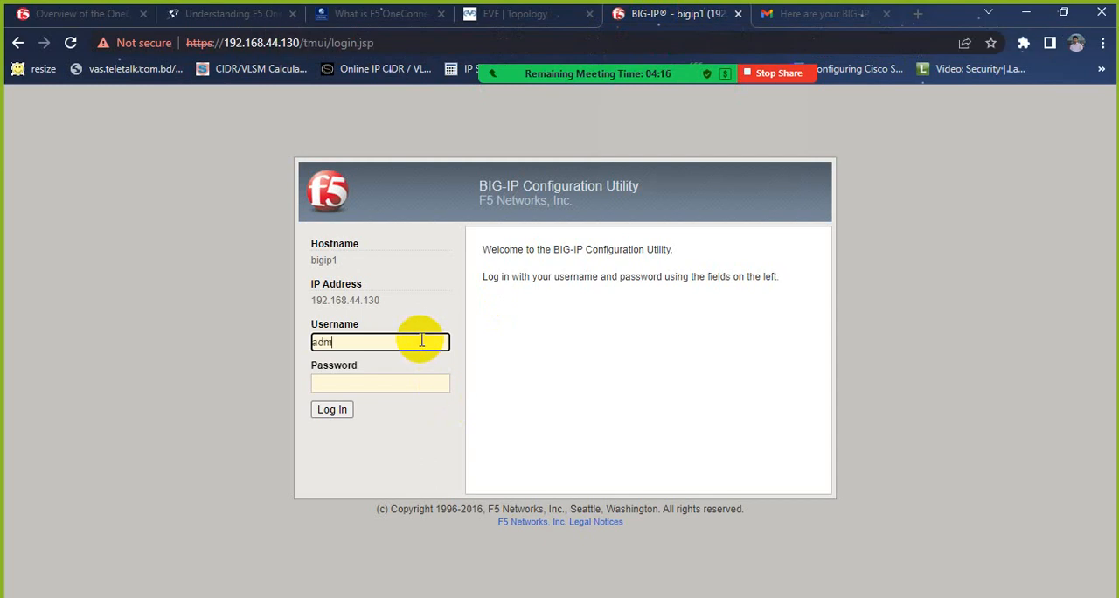
text(in)
key(Tab)
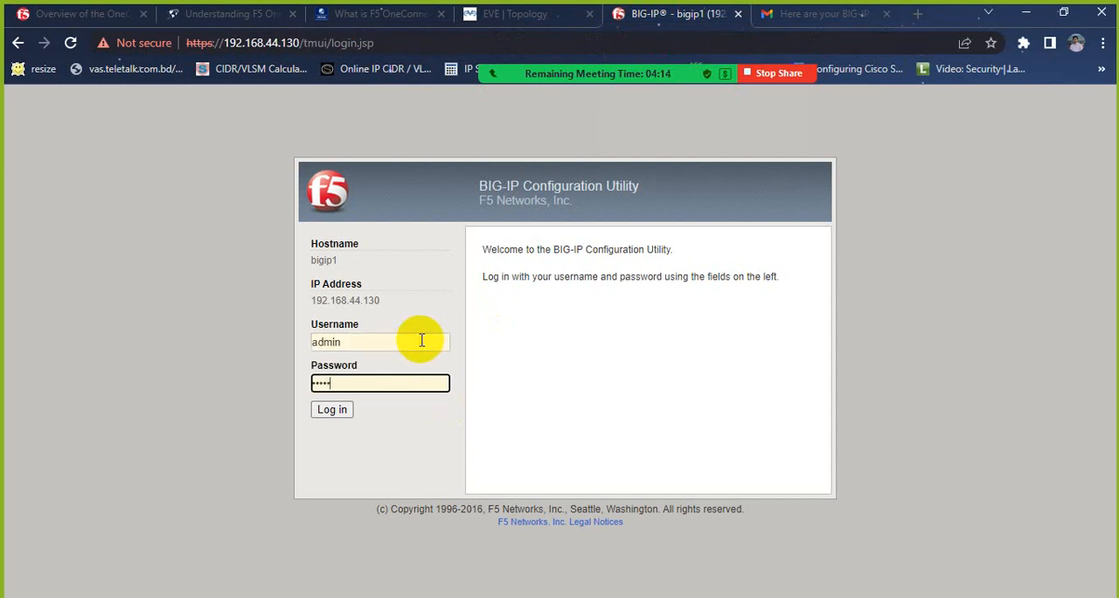
key(Return)
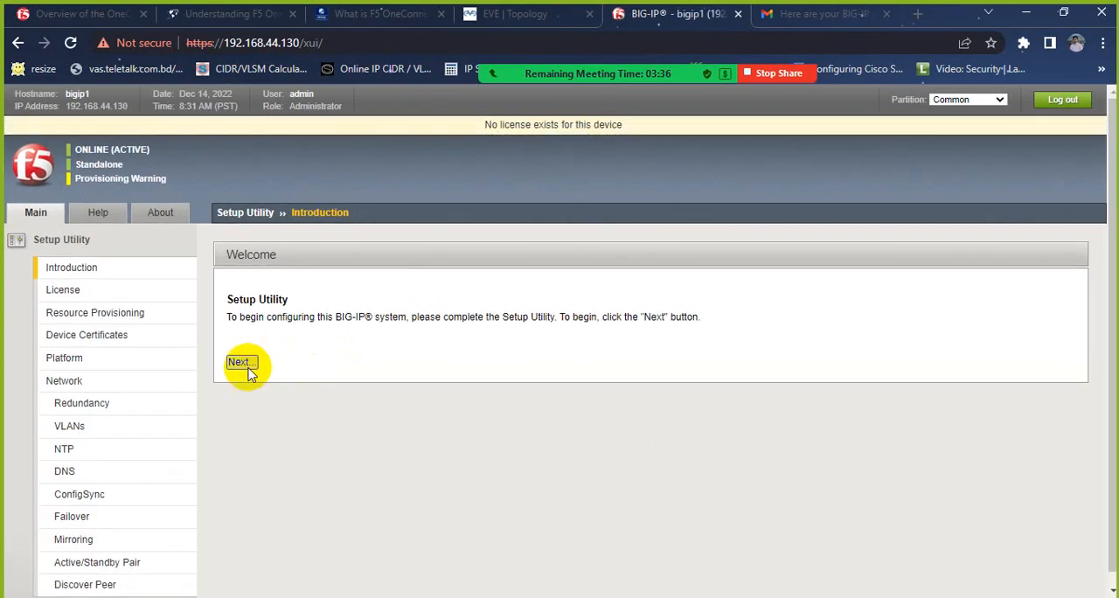
Step: Open license activation in the Setup Utility and copy the first BIG-IP registration key from the trial email
click(241, 361)
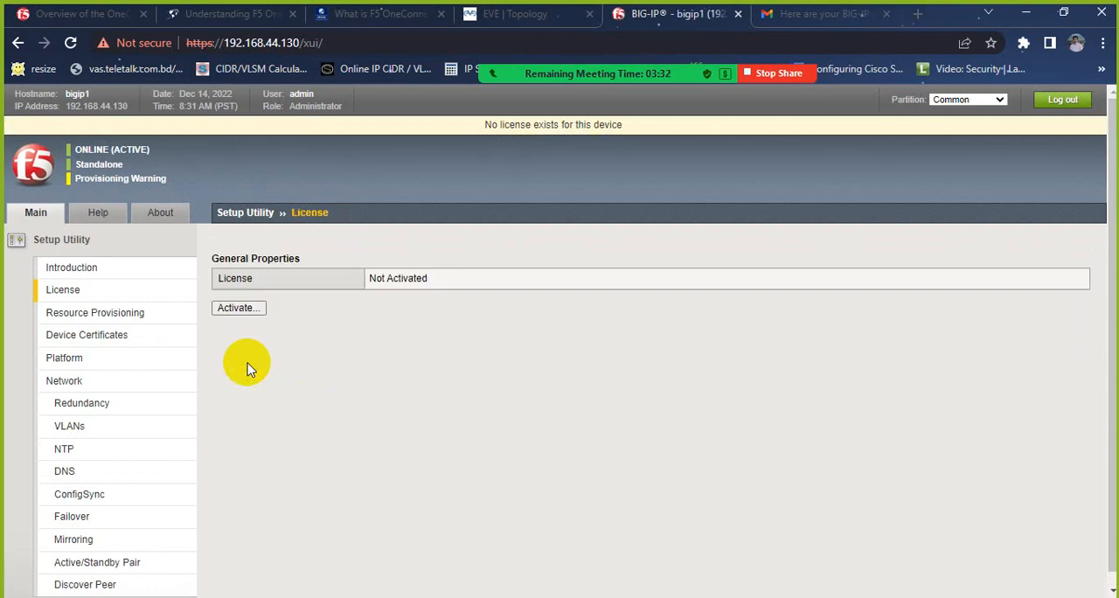
click(243, 311)
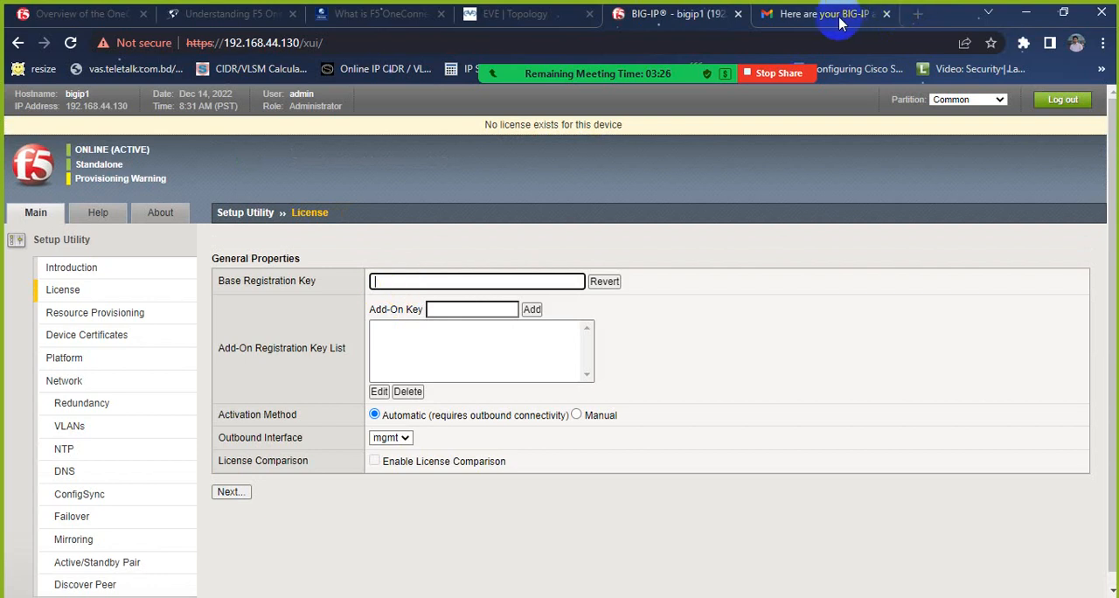
click(822, 15)
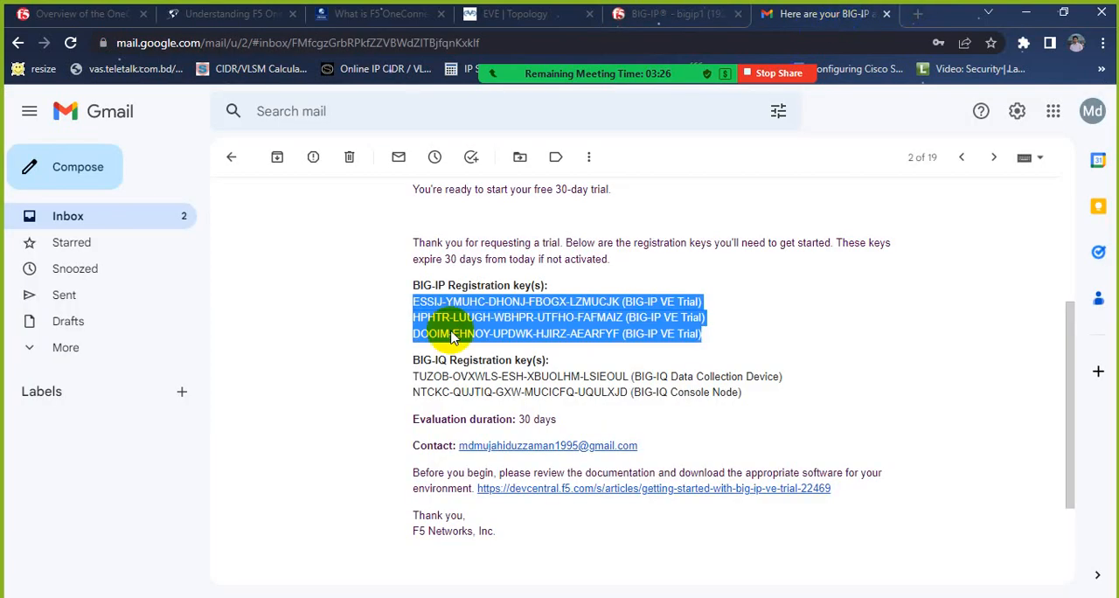
click(416, 302)
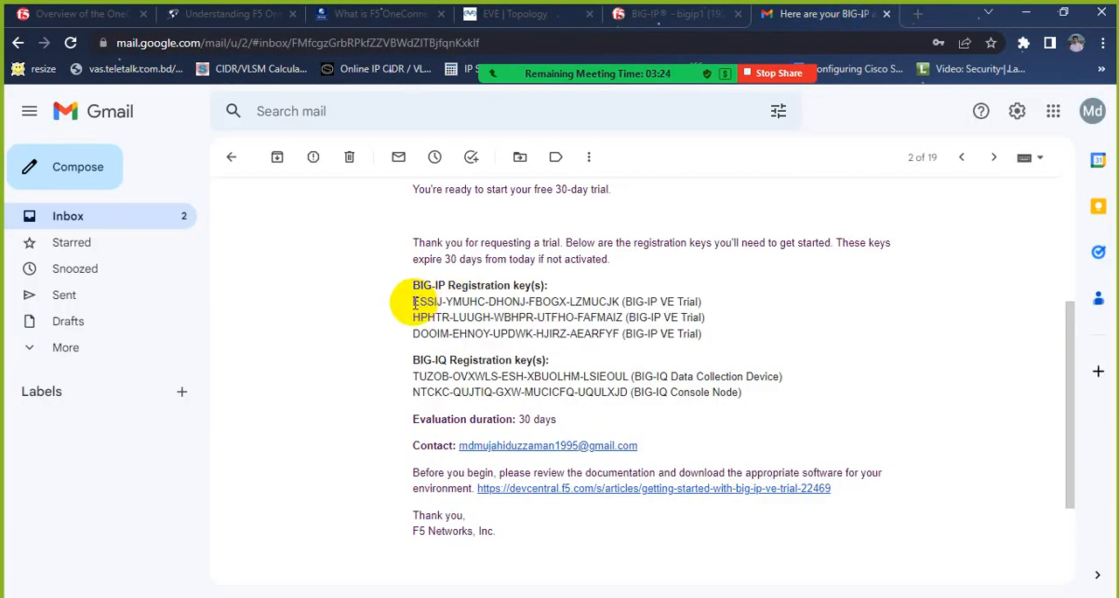
drag(415, 303, 619, 302)
right_click(603, 313)
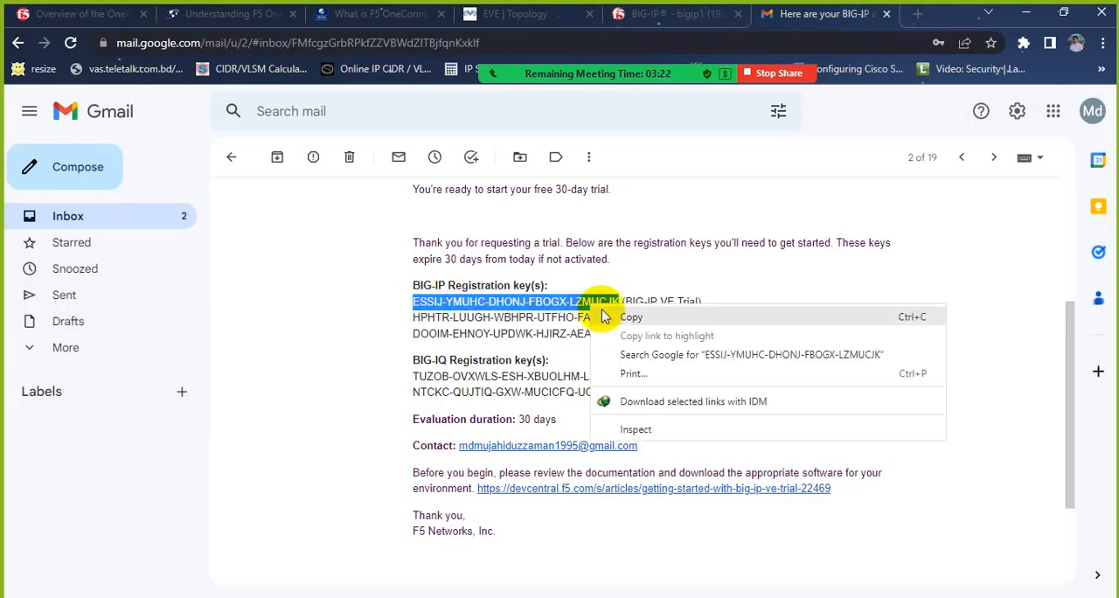
click(605, 316)
Step: Paste the copied license key as the Base Registration Key and submit it with Automatic activation over the mgmt interface
click(673, 14)
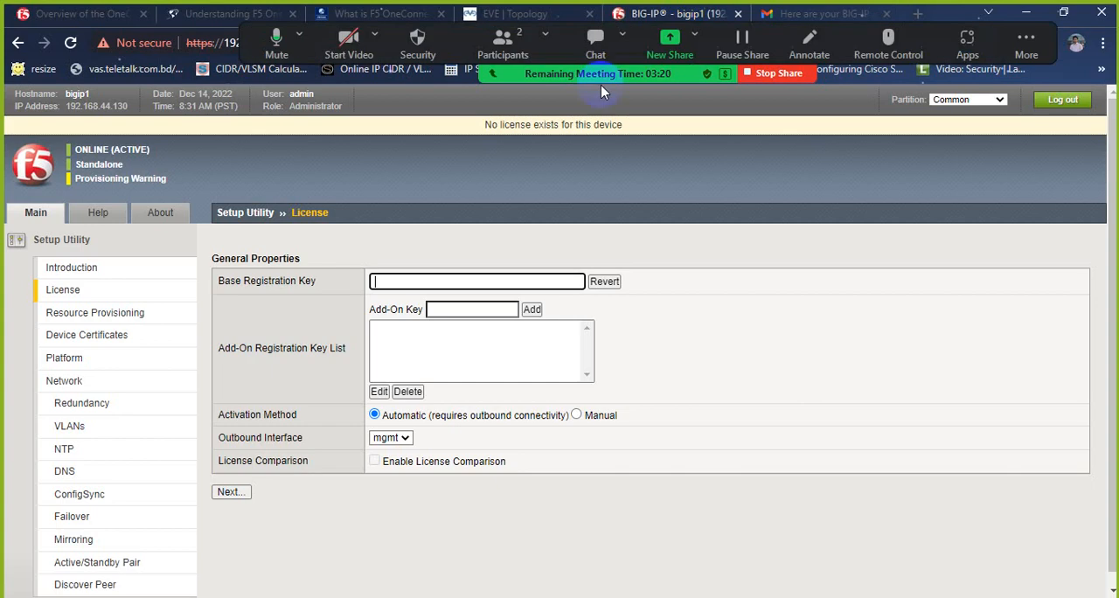
right_click(425, 280)
click(465, 408)
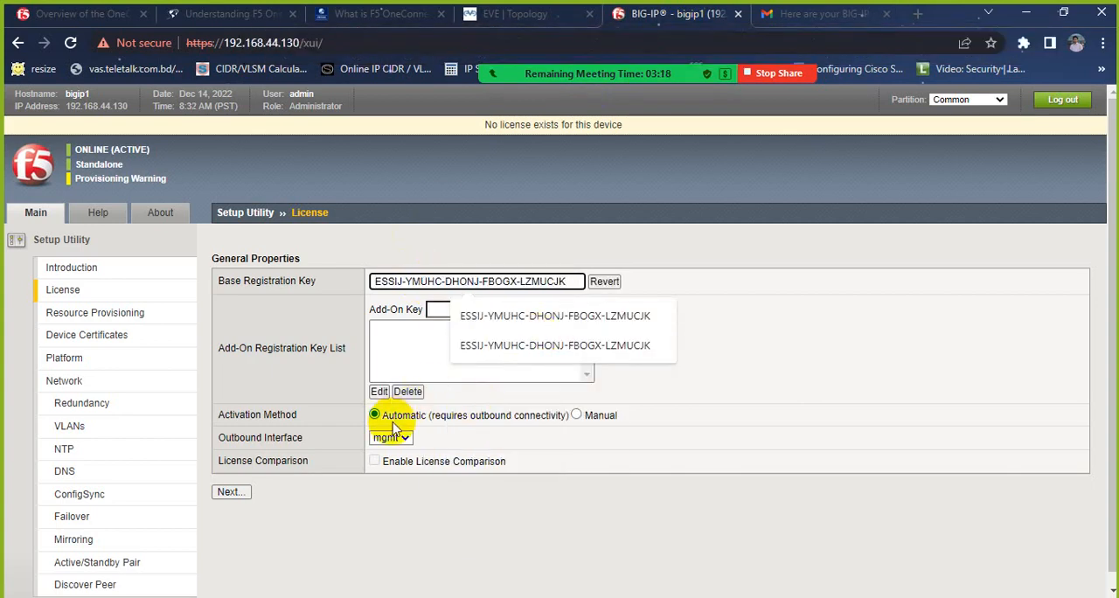
click(742, 285)
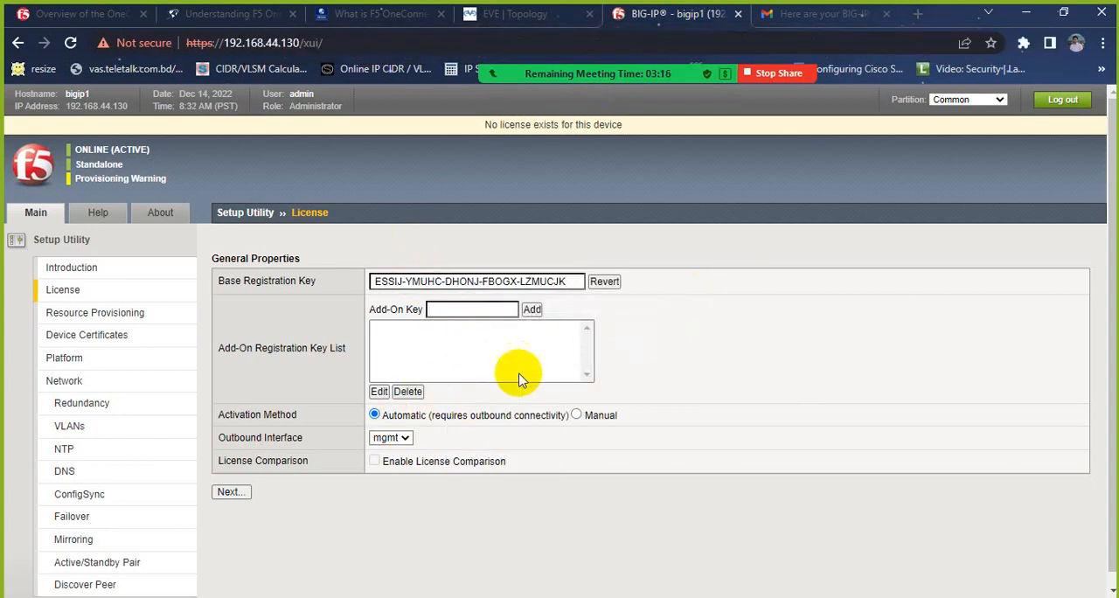
click(227, 492)
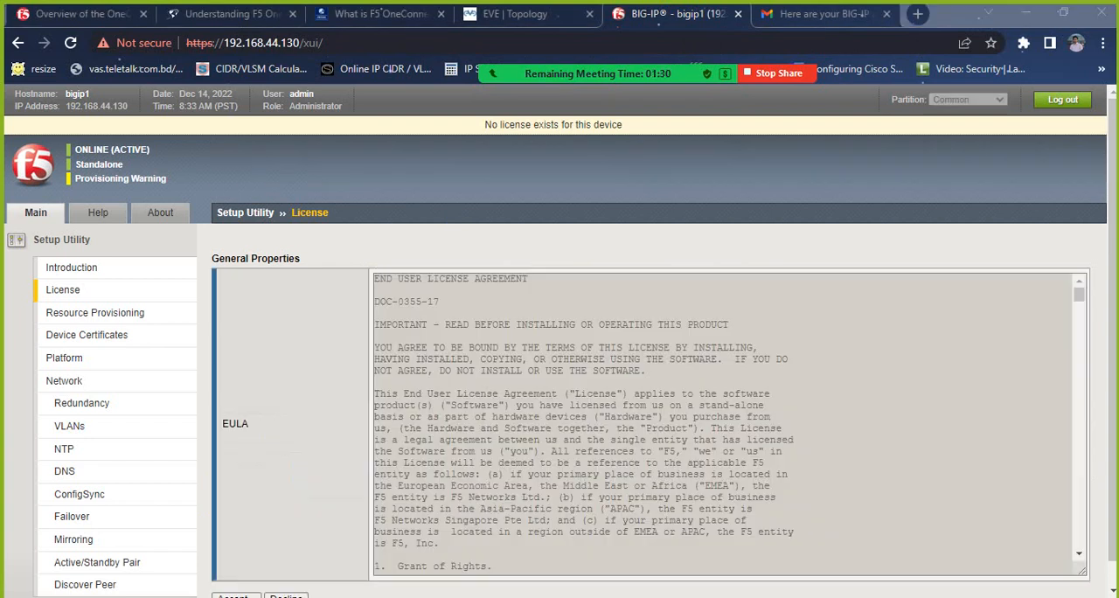
Step: Accept the End User License Agreement and log back in once the device connection is restored
scroll(569, 482, down, 10)
scroll(341, 500, down, 1)
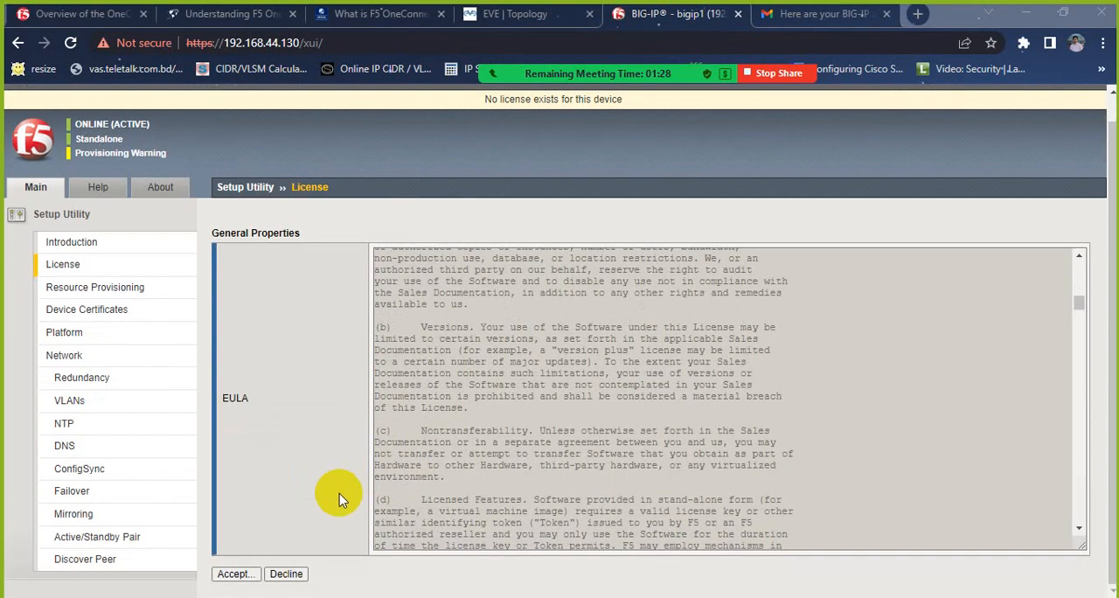
click(229, 577)
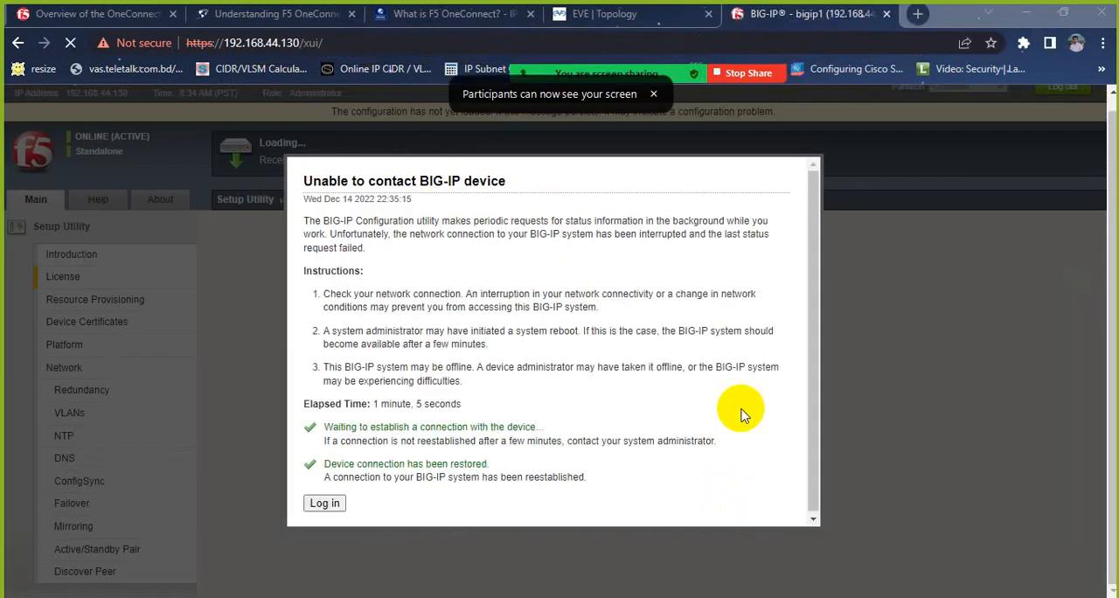
click(337, 504)
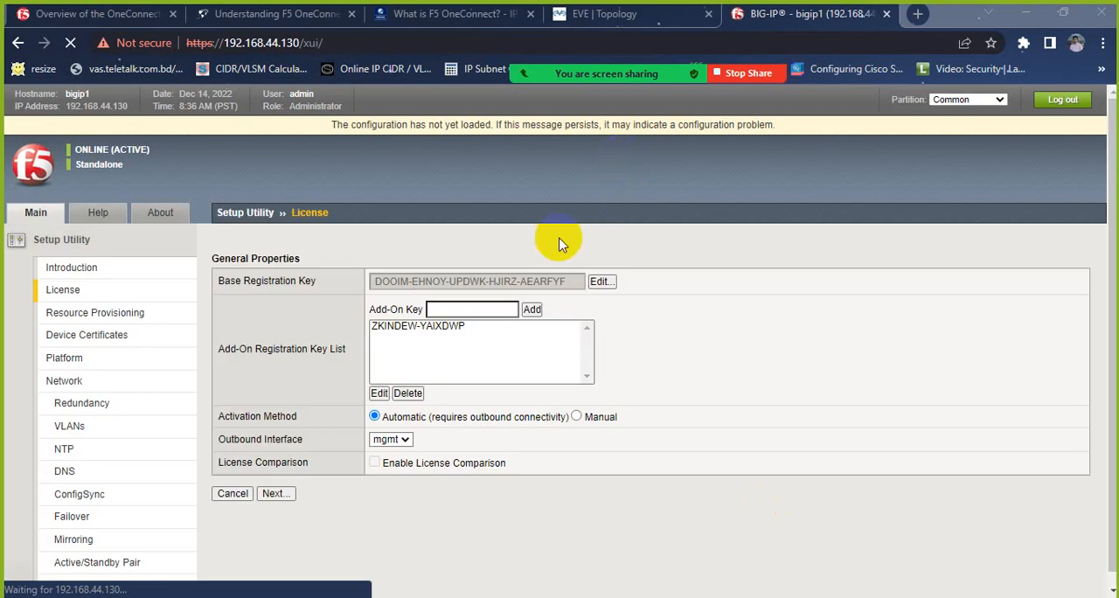
Step: Advance the Setup Utility from License to Platform, keeping Local Traffic (LTM) at Nominal and the existing device certificate, reconnecting when required
click(277, 494)
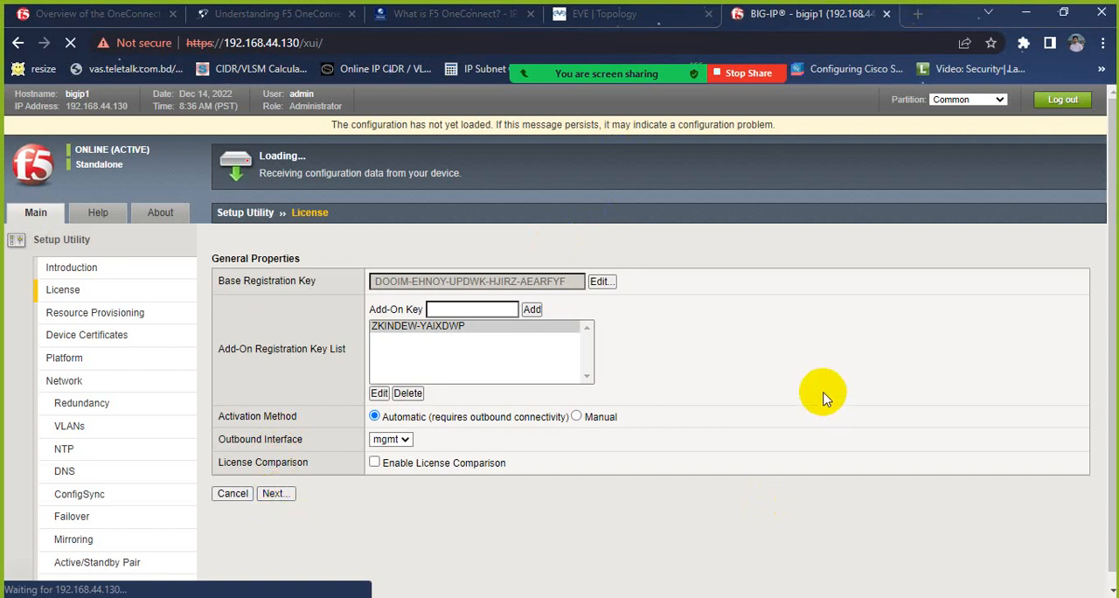
scroll(804, 424, down, 3)
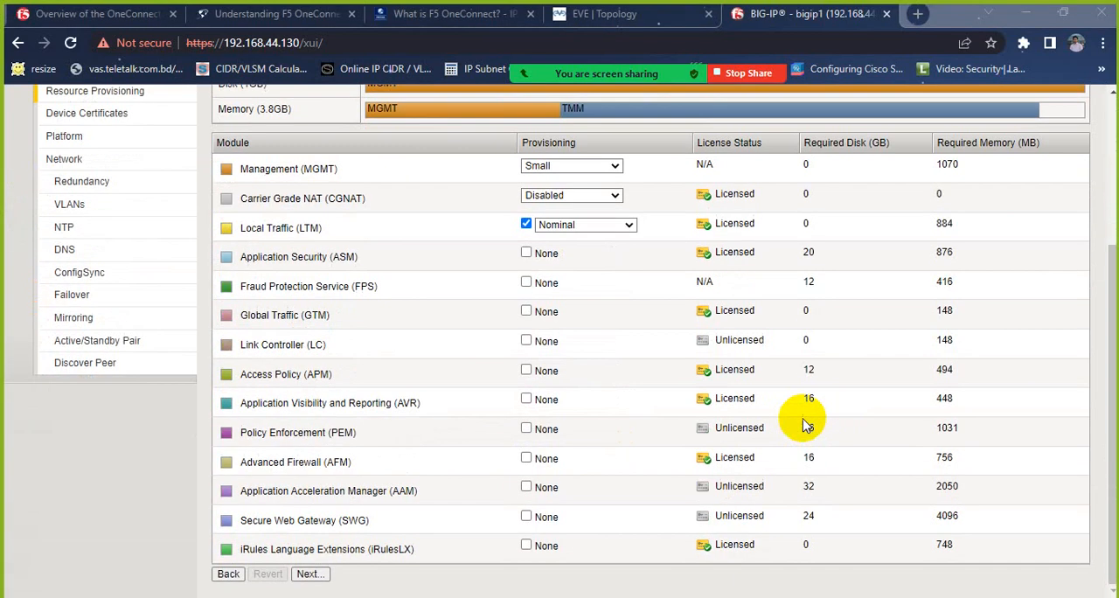
click(311, 577)
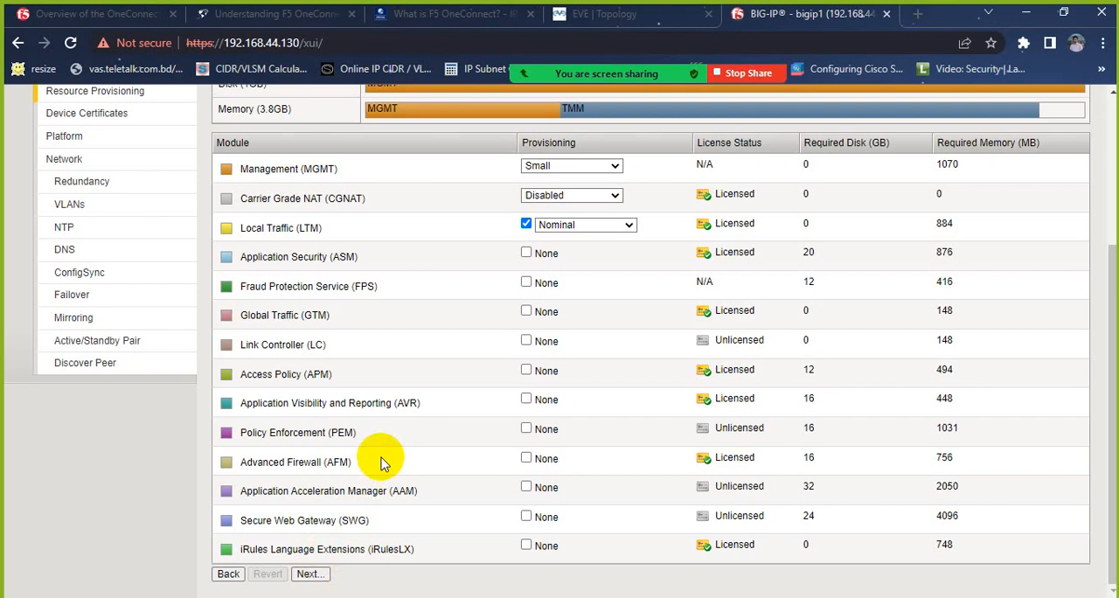
scroll(381, 463, up, 3)
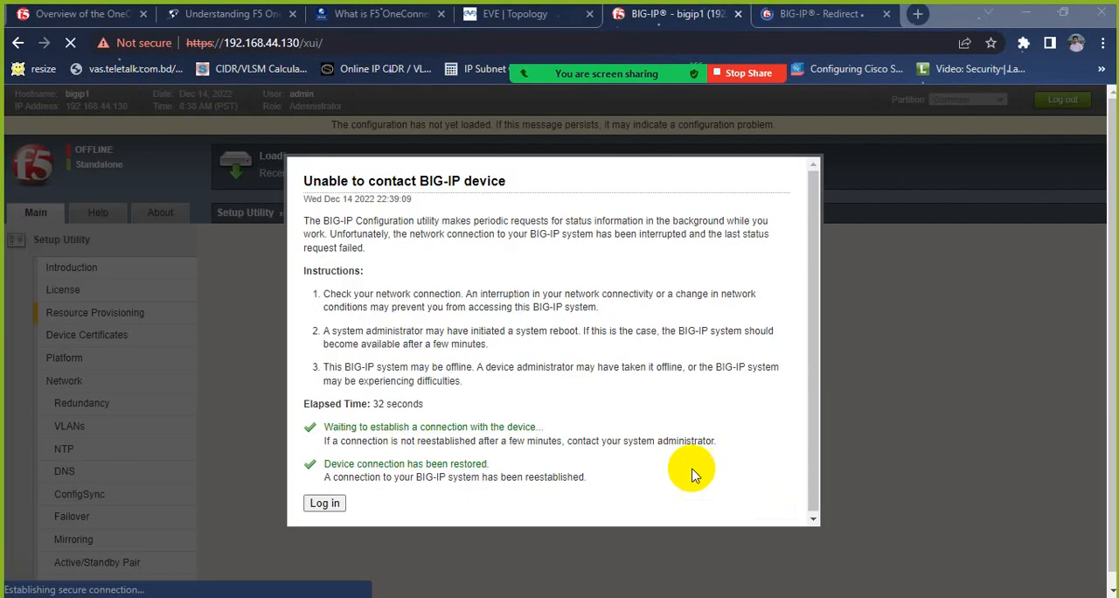
click(339, 503)
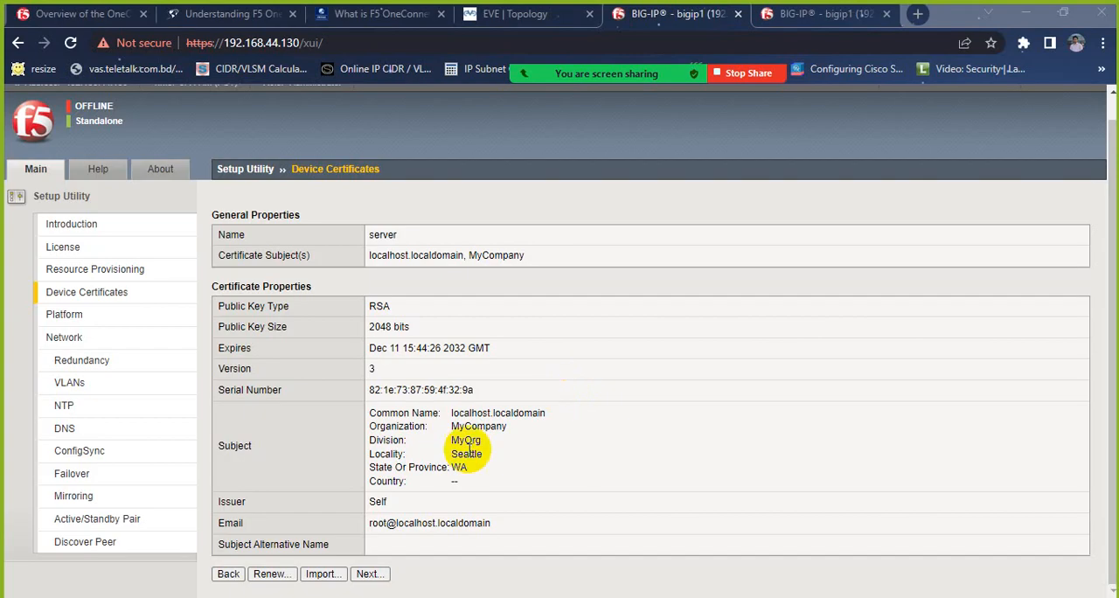
click(370, 574)
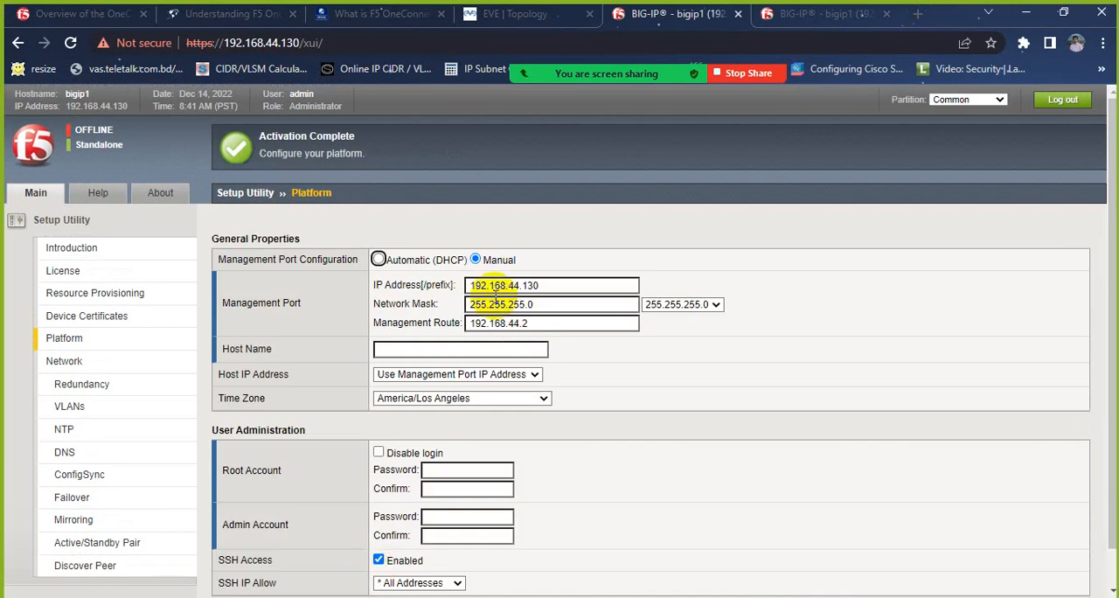
Step: Enter and confirm the root and admin account passwords on the Platform page and submit the page
scroll(496, 295, down, 1)
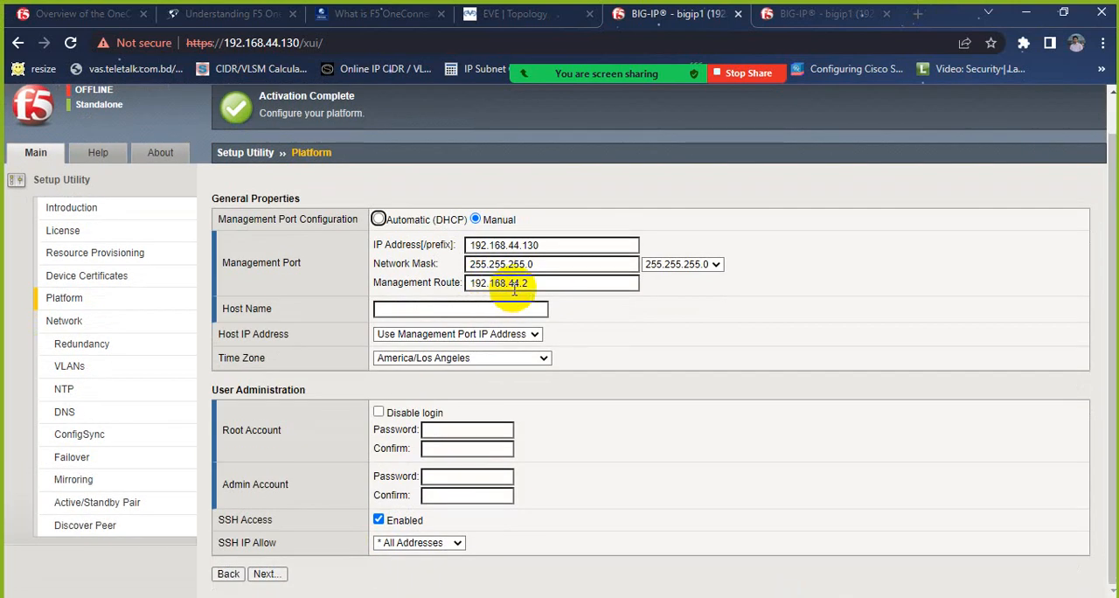
click(445, 428)
text(•••••)
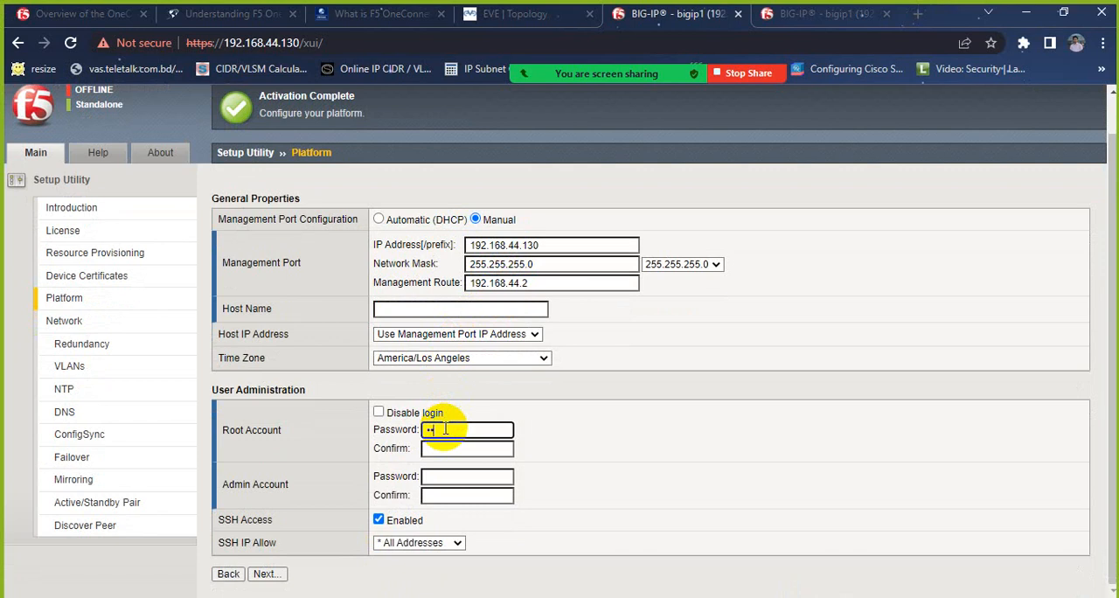
key(Tab)
text(•••••)
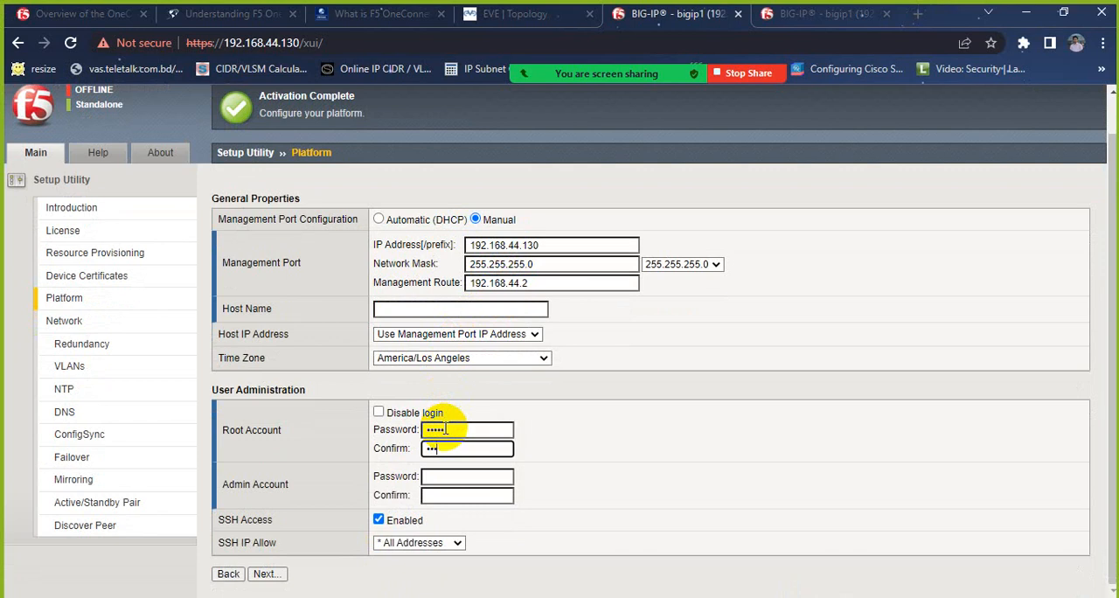
key(Tab)
text(•••••)
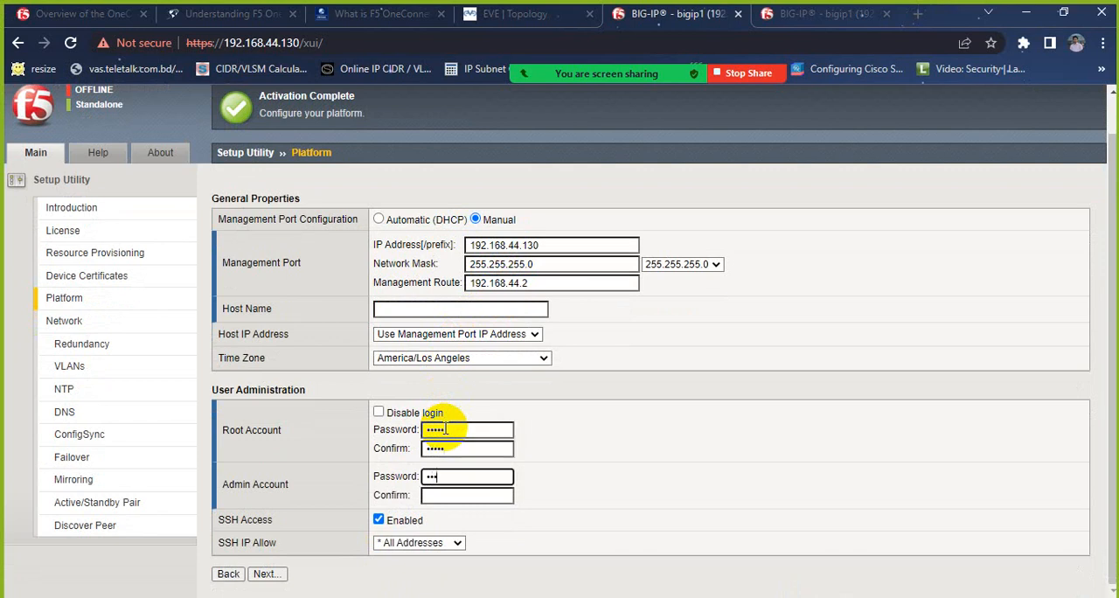
key(Tab)
text(•••••)
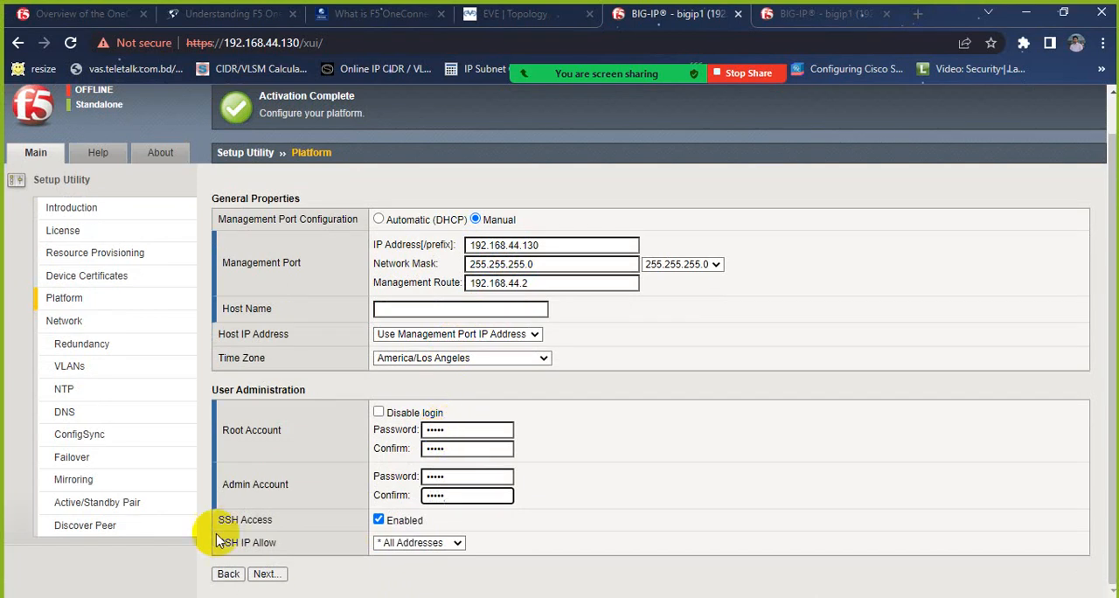
click(265, 573)
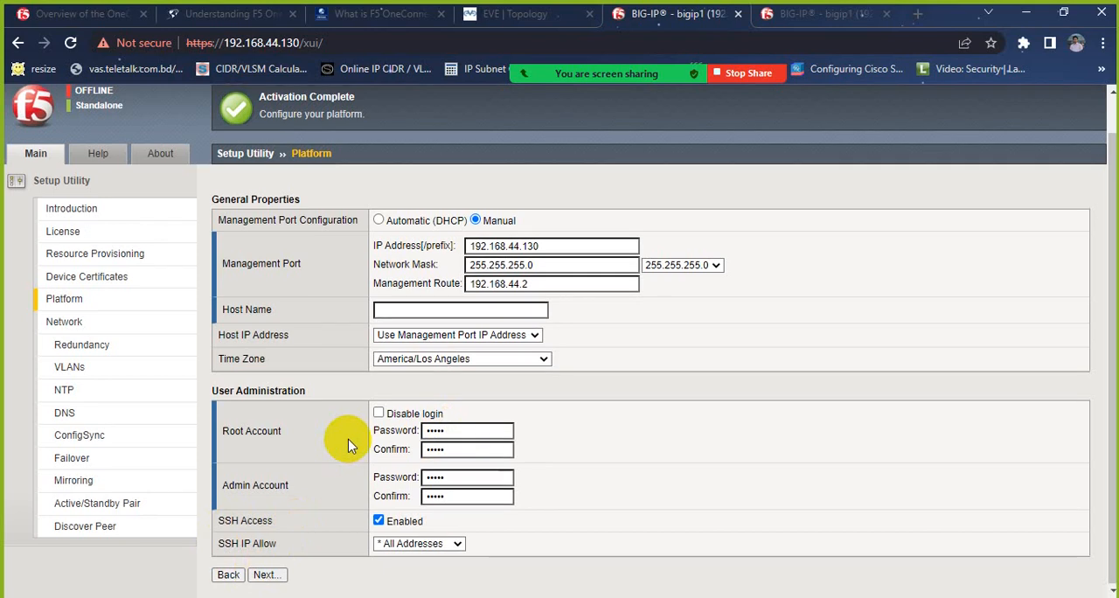
scroll(348, 446, up, 1)
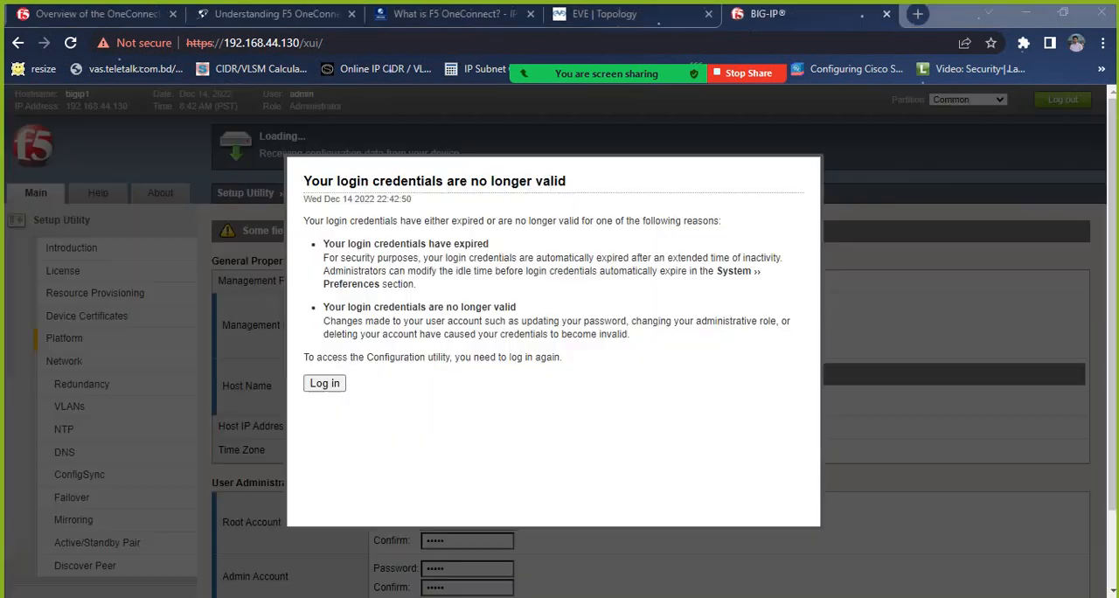
Step: Return to the login page and log back in with the administrator username and account password
click(329, 382)
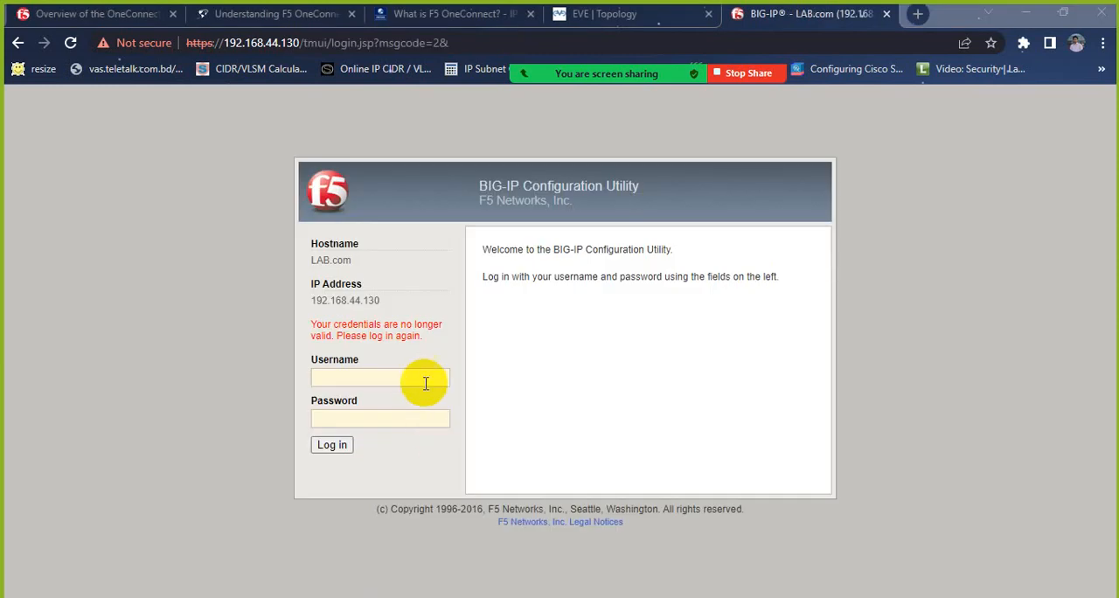
click(424, 378)
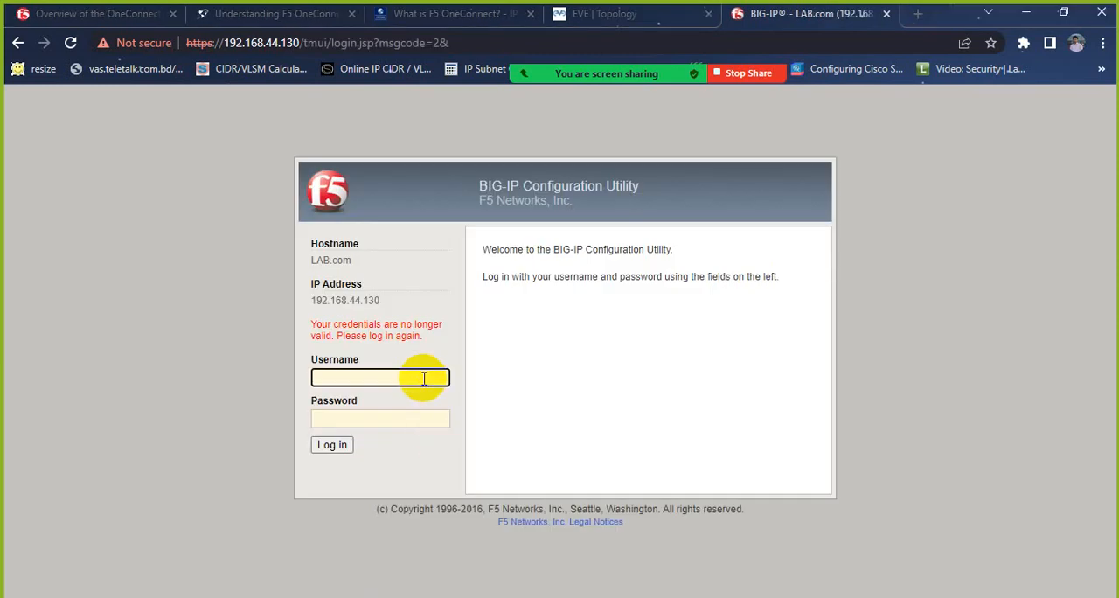
text(admin)
key(Tab)
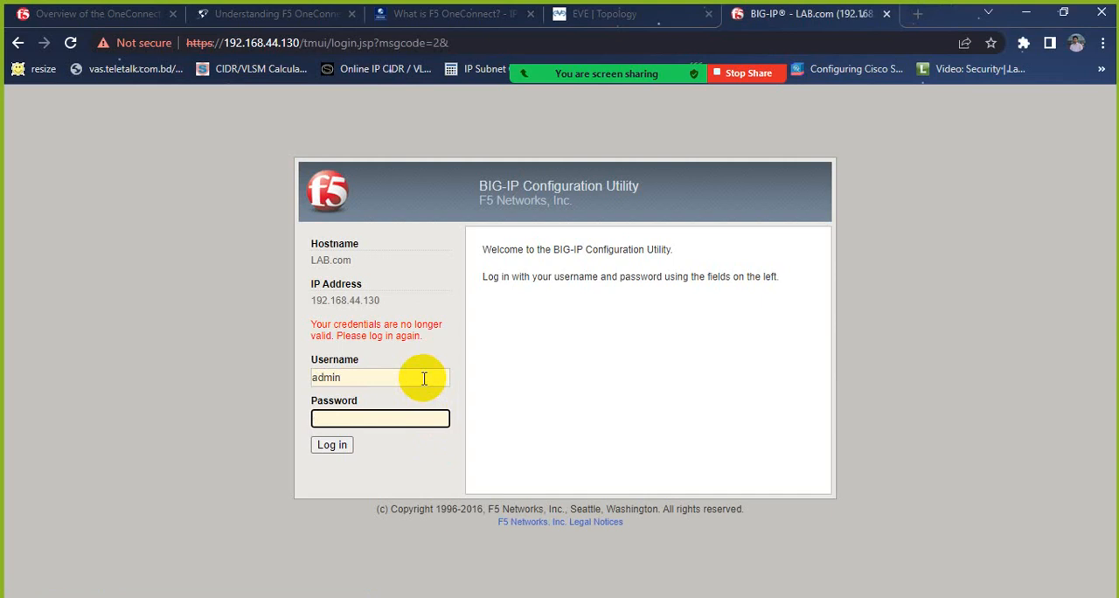
text(admin)
key(Return)
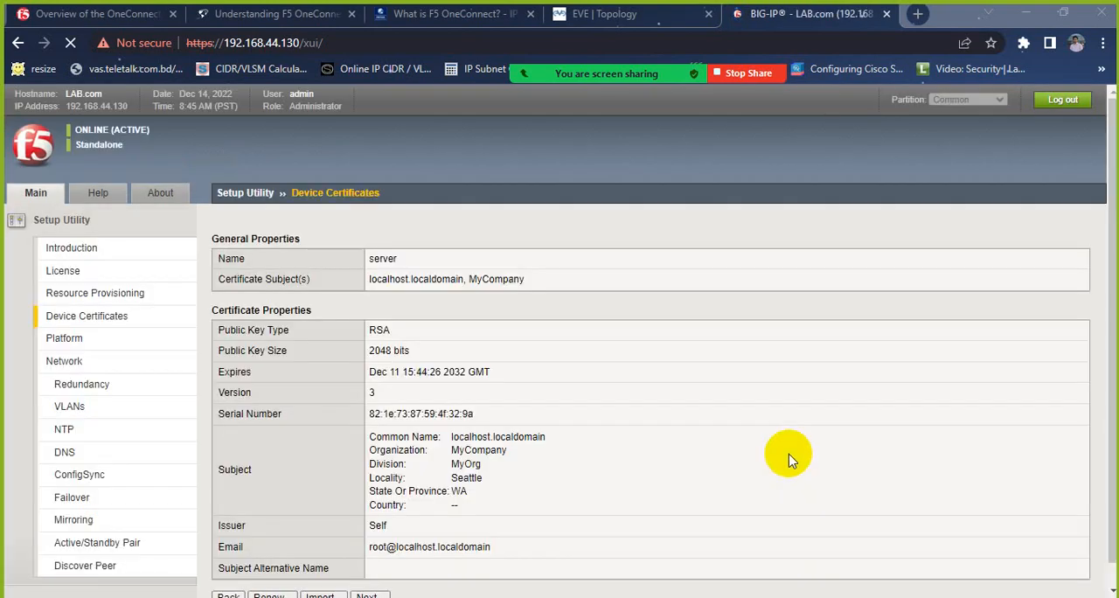
Step: Keep the existing device certificate, proceed to the Platform page and try to submit it with the password fields left blank
scroll(705, 425, down, 1)
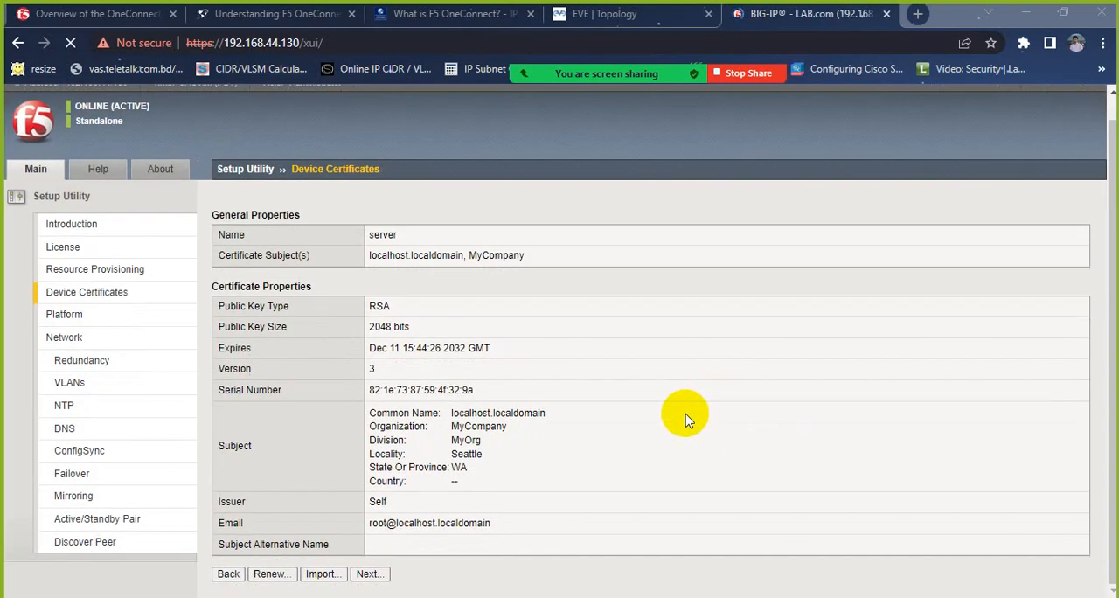
click(366, 574)
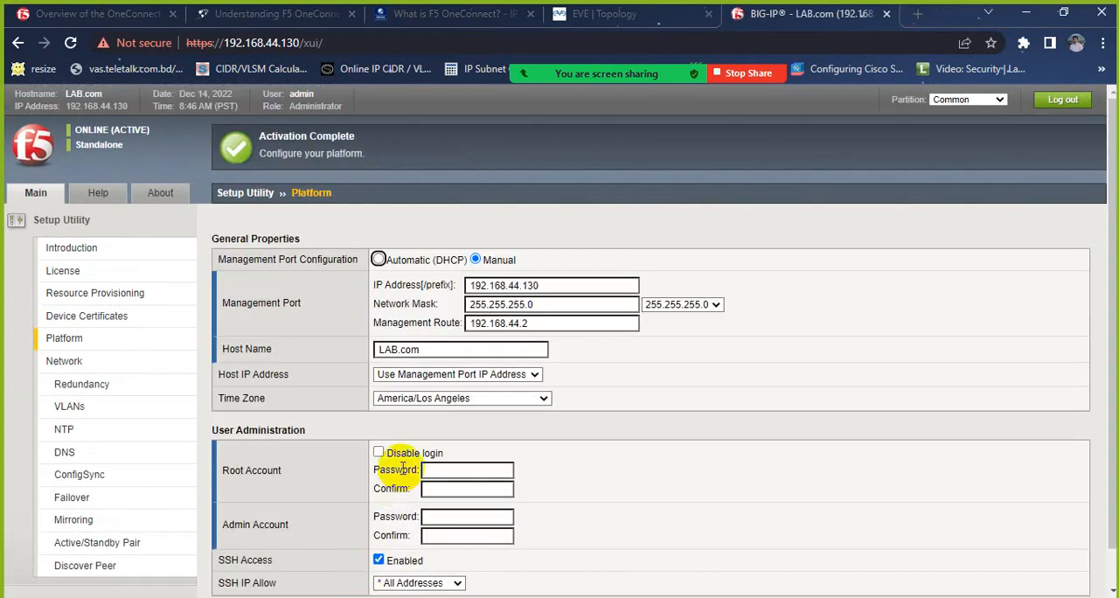
scroll(401, 467, down, 1)
click(266, 574)
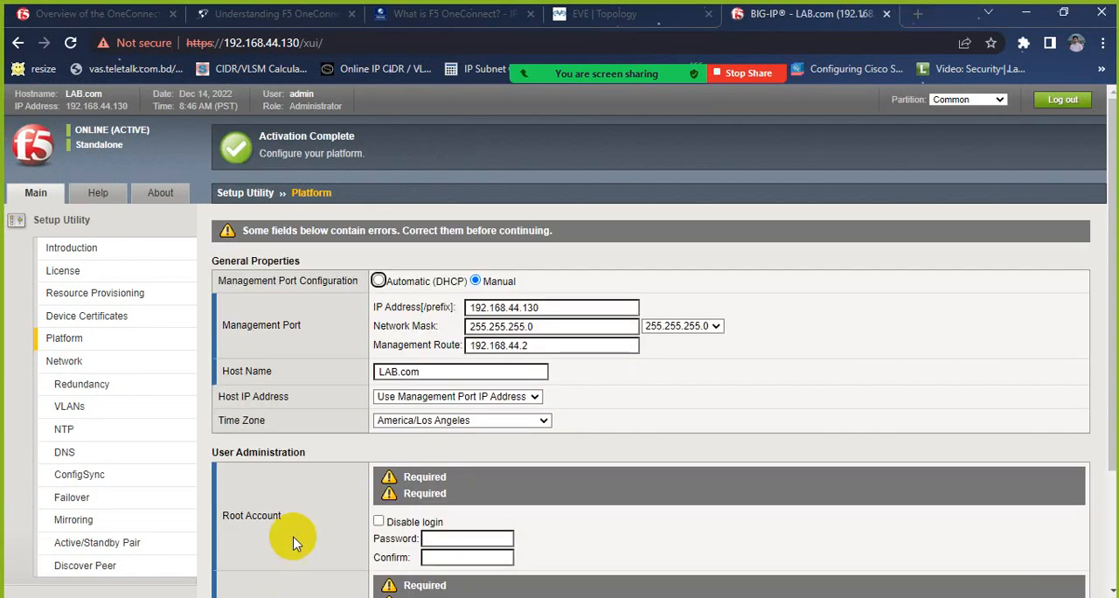
Step: Enter and confirm the Root Account password on the Platform page
scroll(330, 496, down, 2)
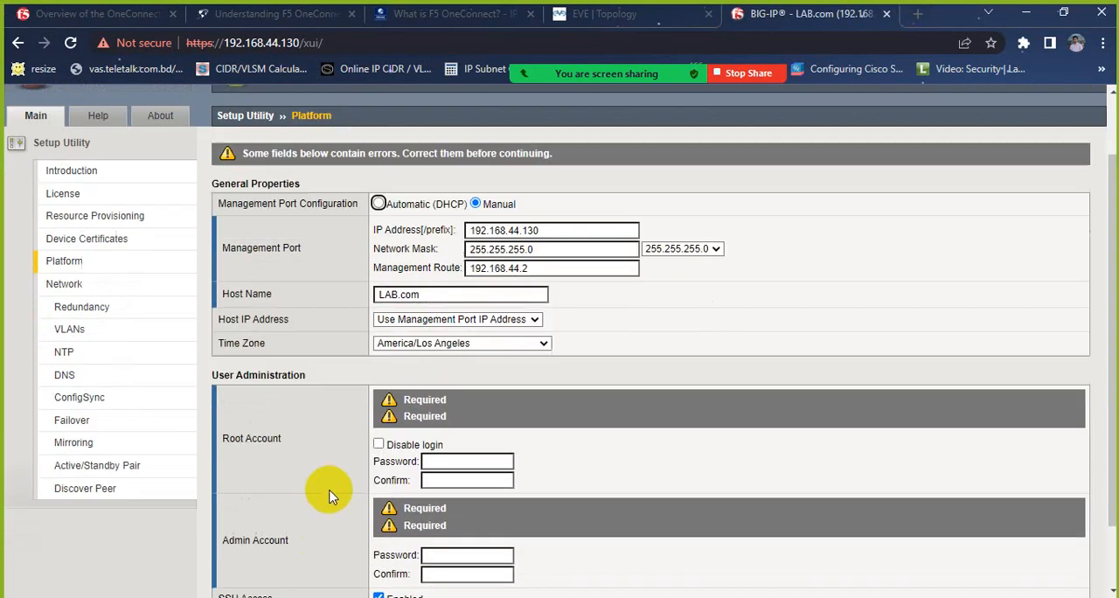
click(439, 455)
text(•)
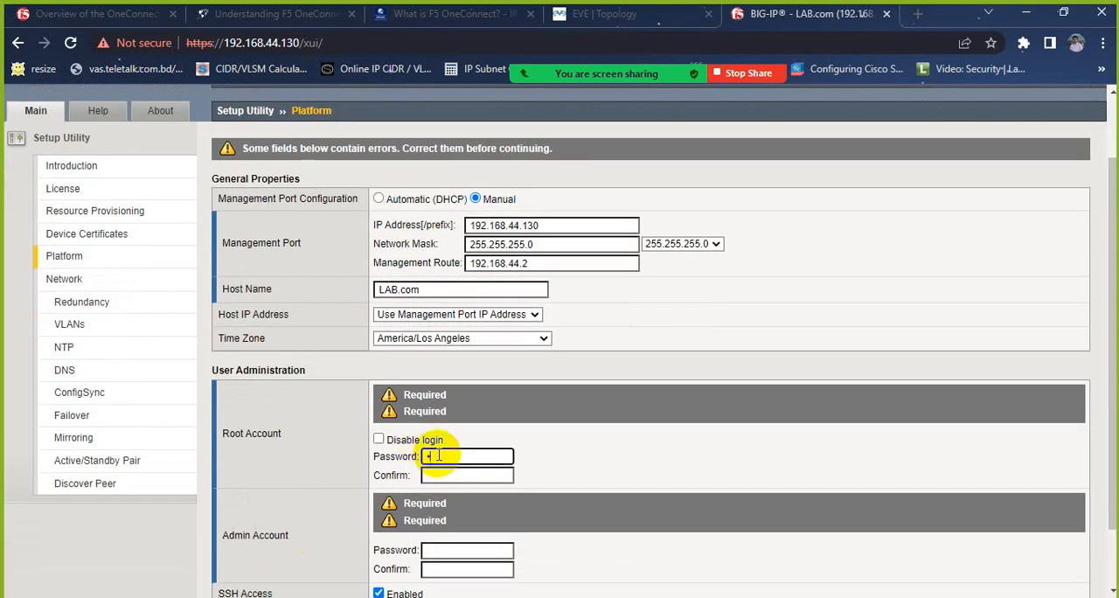
text(••)
key(Tab)
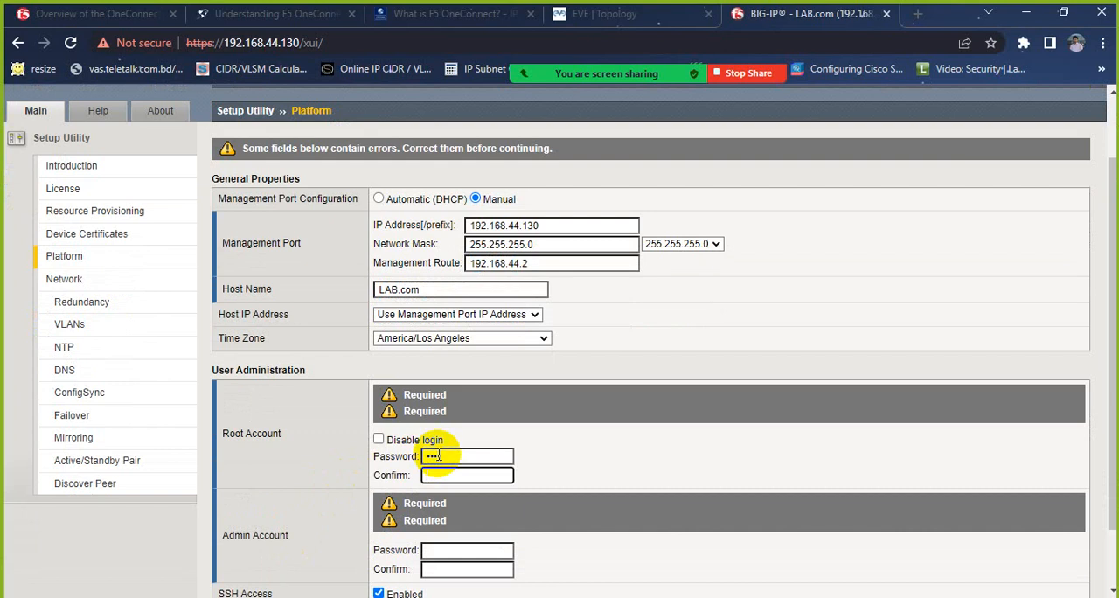
double_click(470, 453)
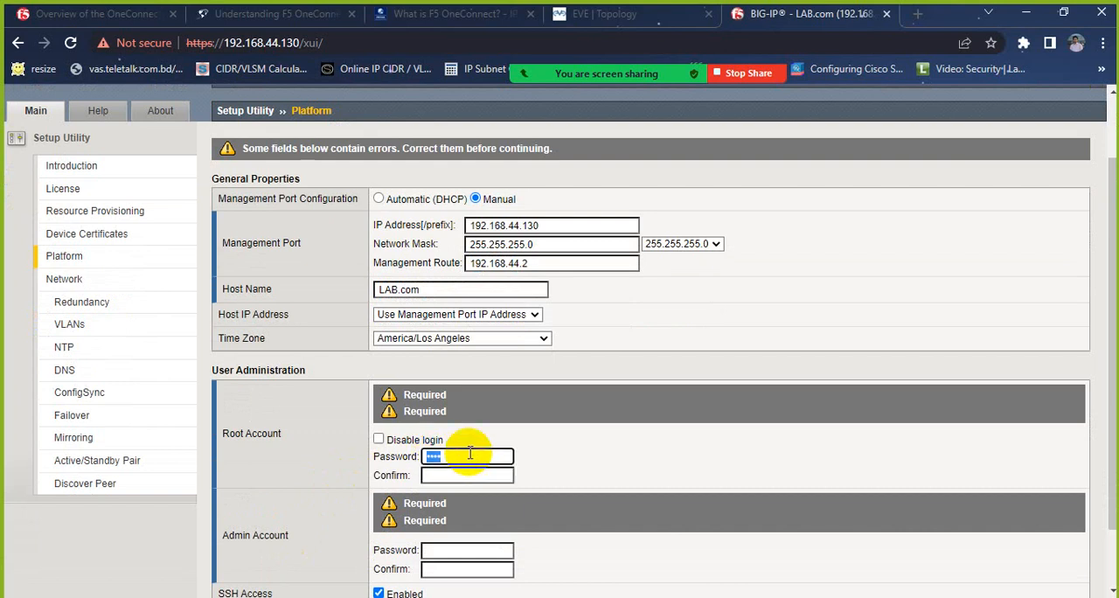
text(•••••)
key(Tab)
text(•••••)
key(Tab)
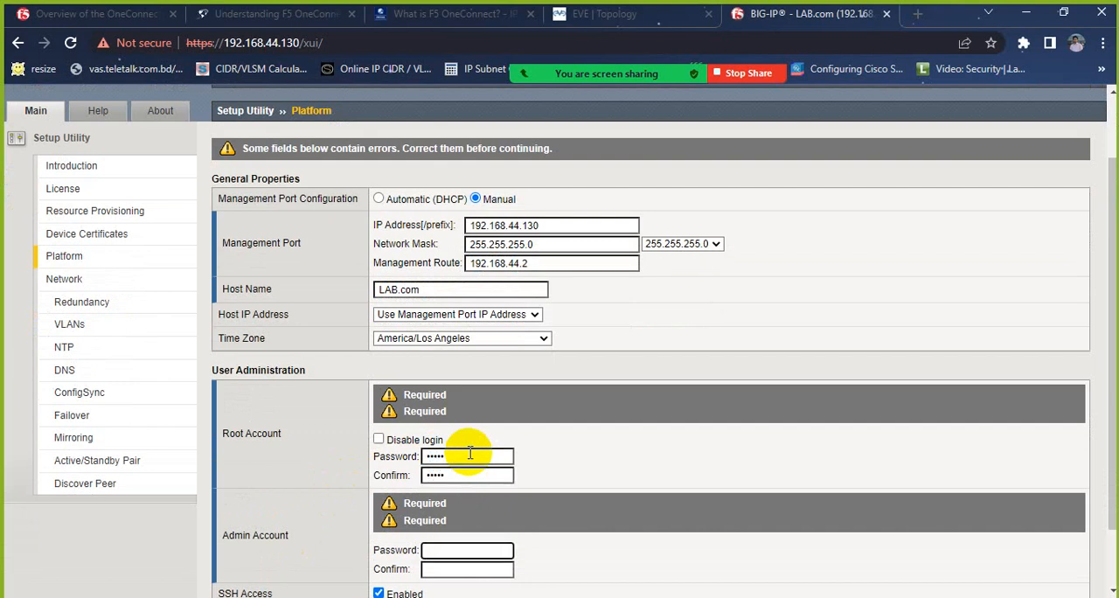
Step: Enter and confirm the Admin Account password on the Platform page
text(•••••)
key(Tab)
text(•)
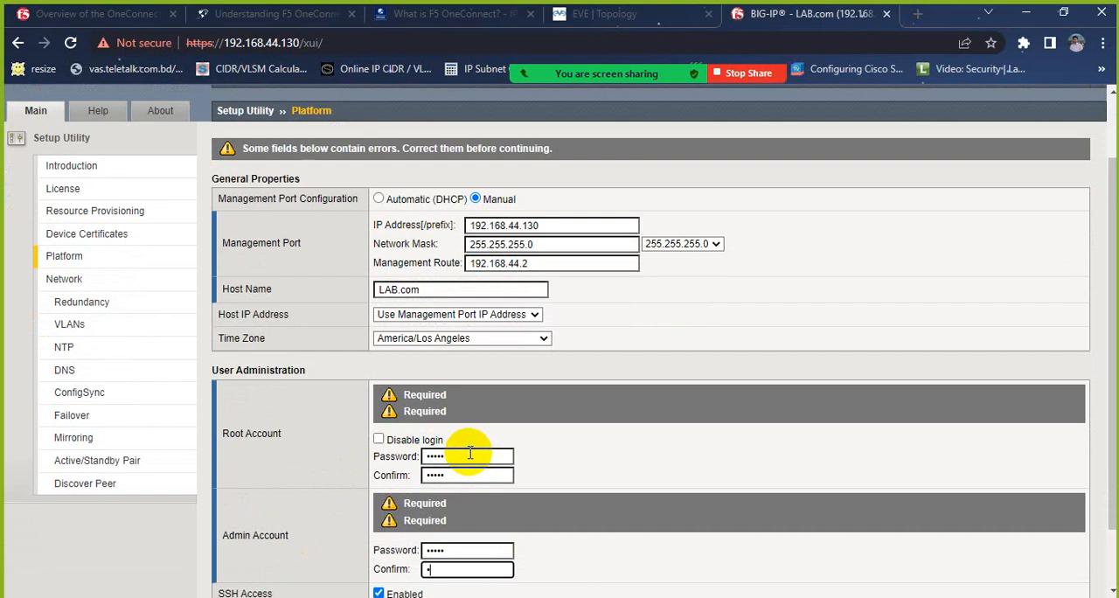
text(••••)
Step: Submit the Platform page, acknowledge the password update, and finish the Setup Utility without the standard network configuration
scroll(469, 453, down, 2)
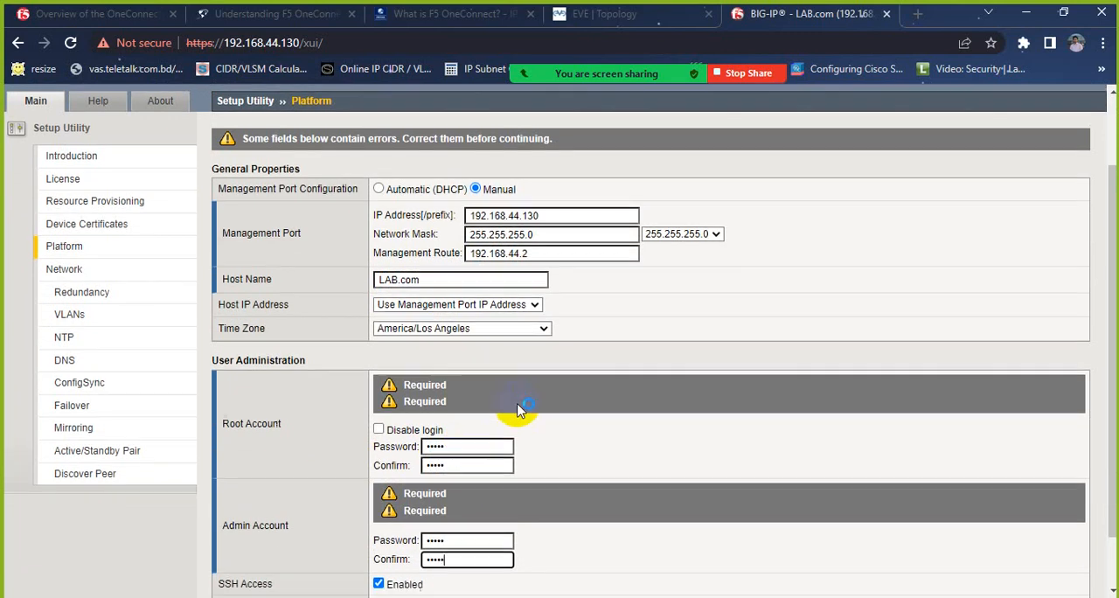
click(266, 574)
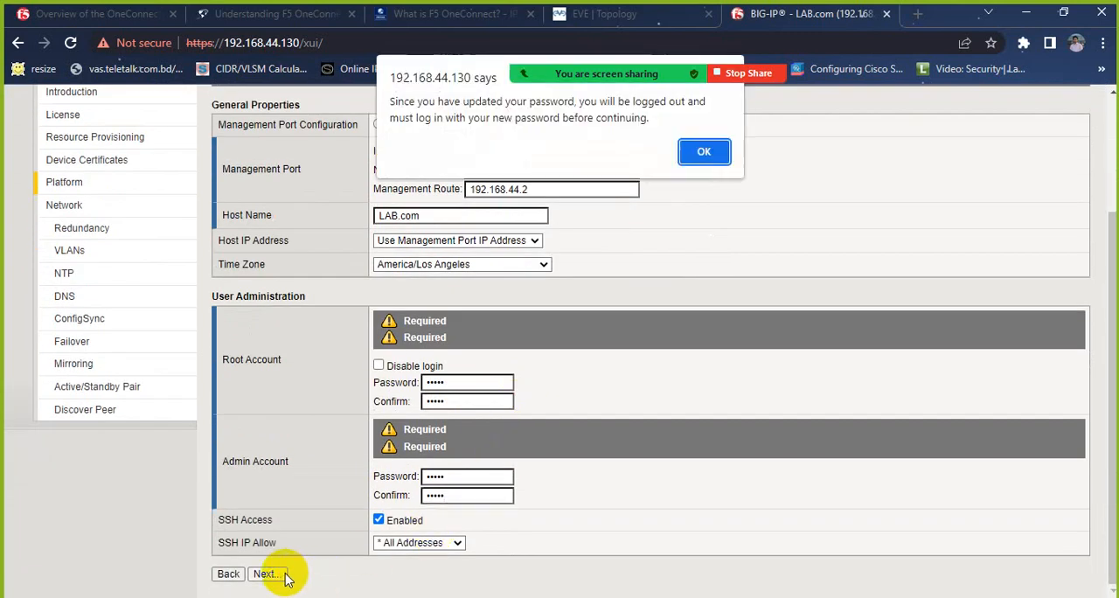
key(Return)
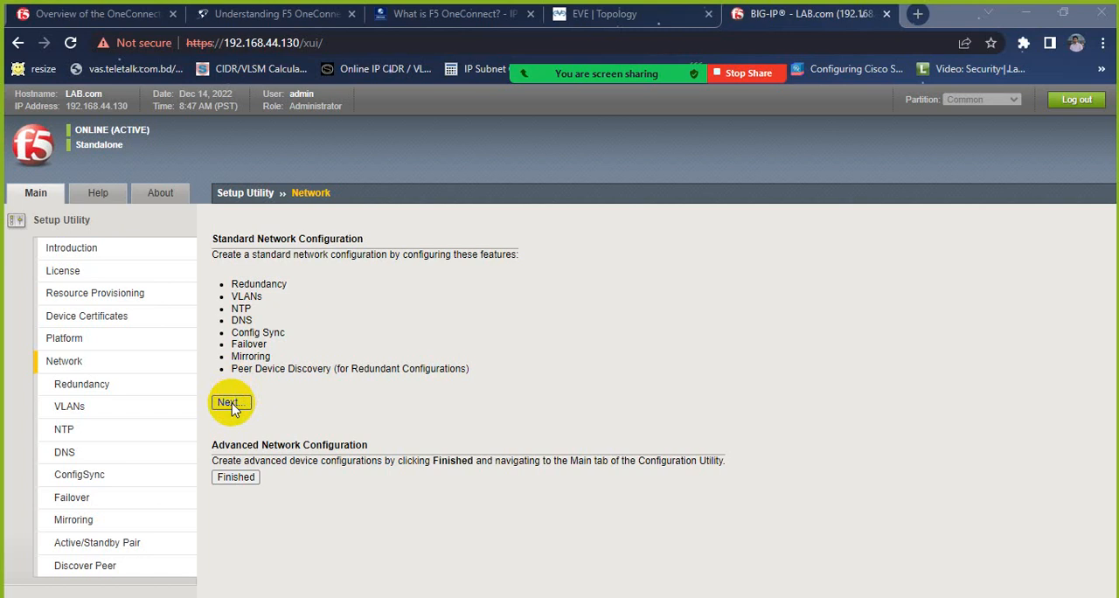
click(234, 477)
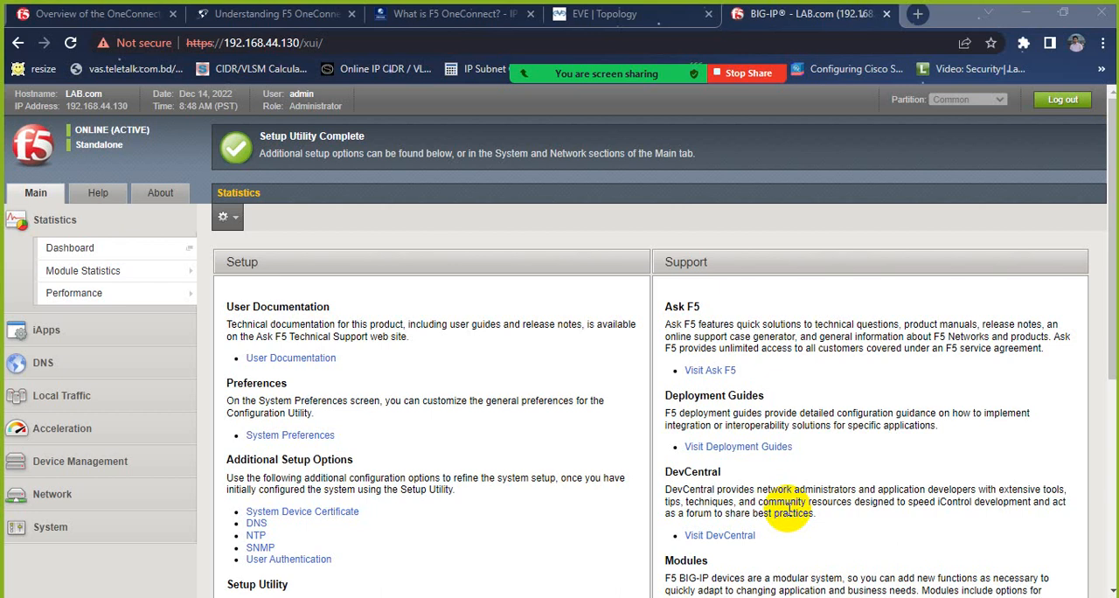
Step: Open the NTP page of the system's device configuration
click(150, 527)
mouse_move(151, 476)
scroll(153, 488, down, 2)
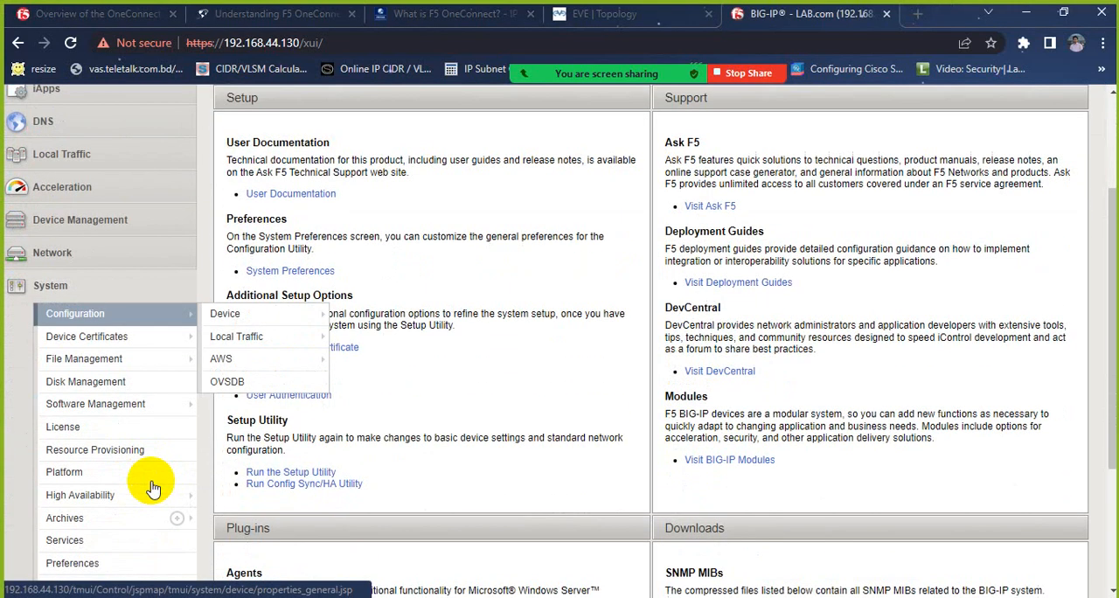
click(105, 264)
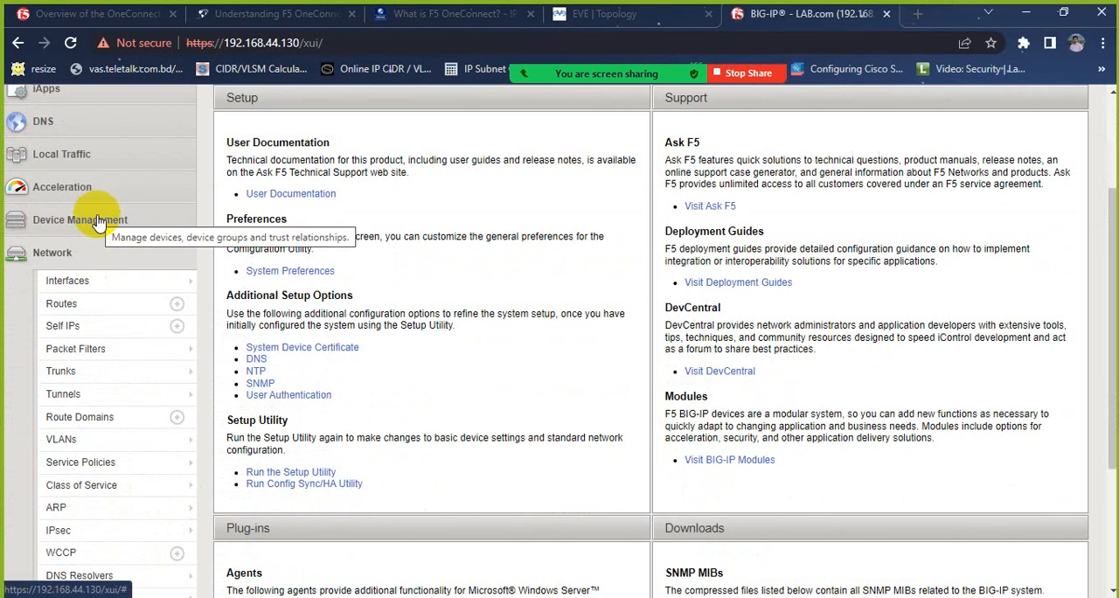
click(97, 265)
click(98, 265)
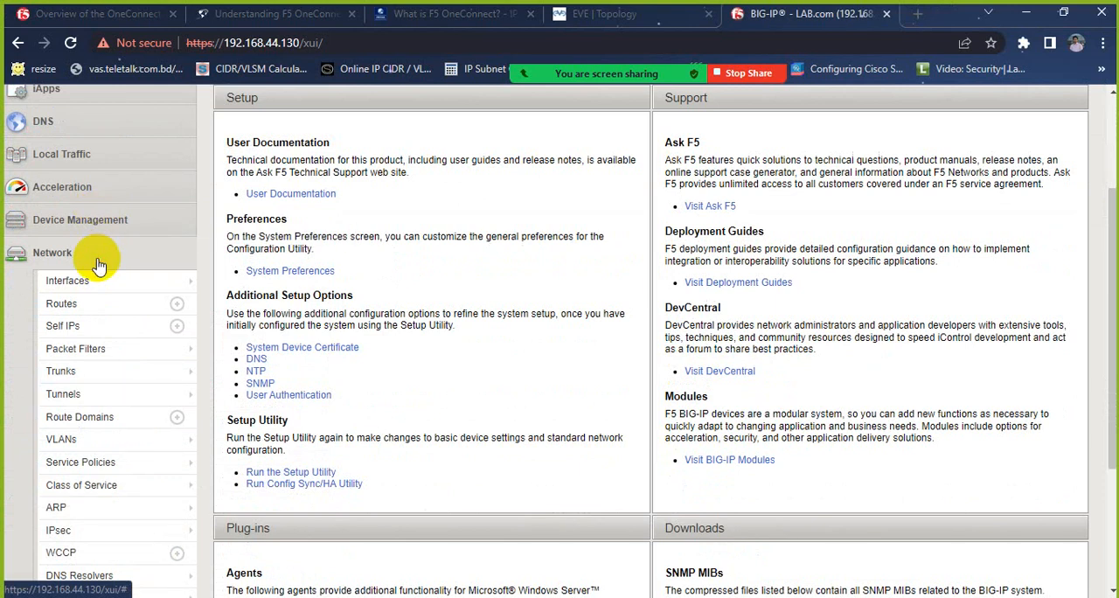
click(97, 262)
click(91, 283)
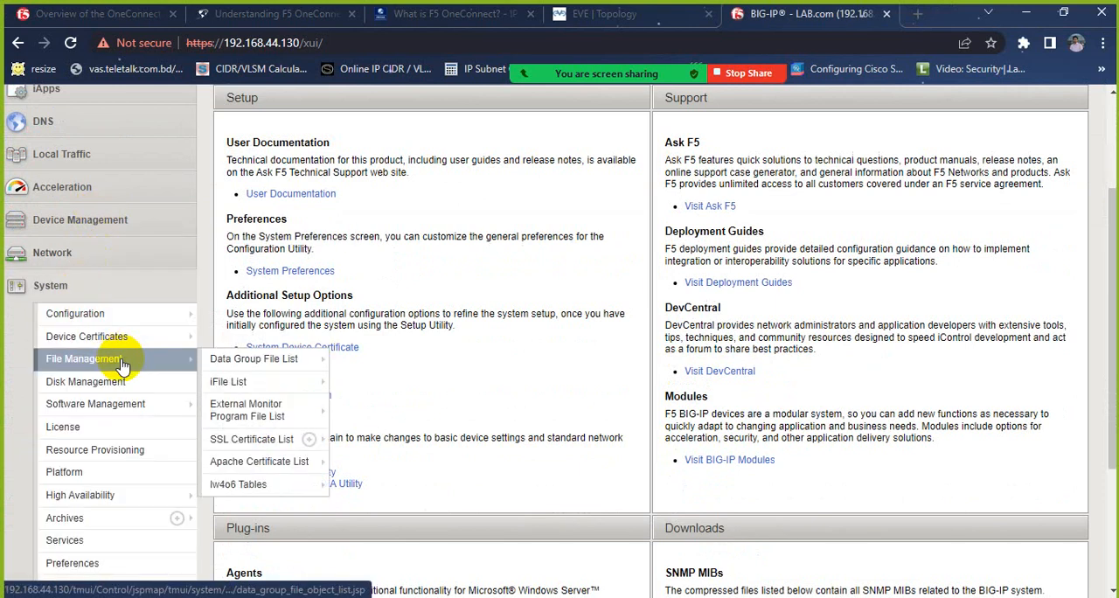
mouse_move(116, 320)
mouse_move(260, 347)
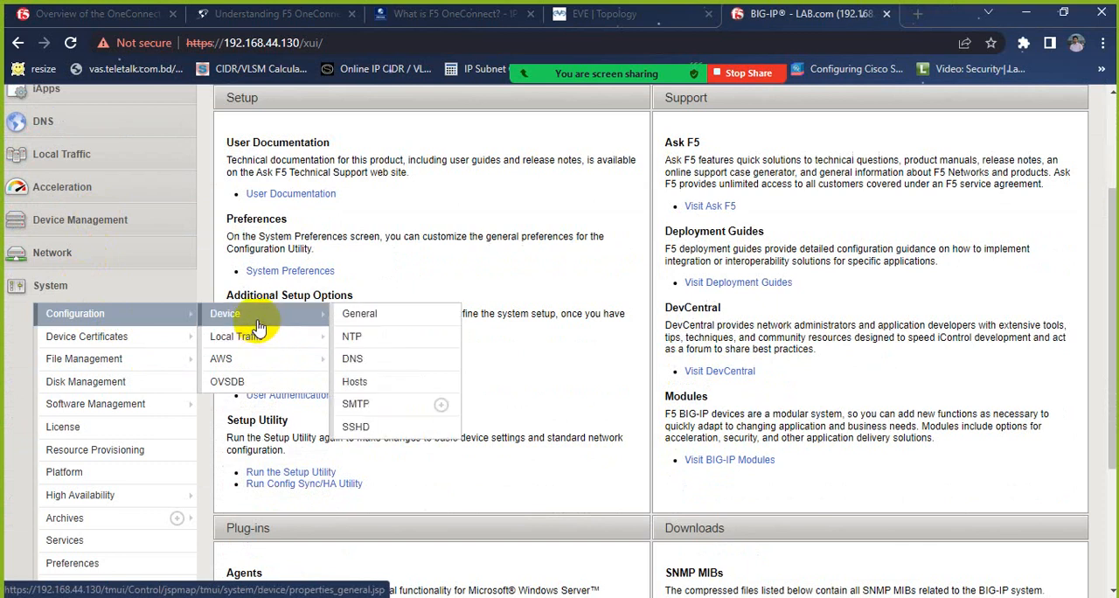
click(395, 331)
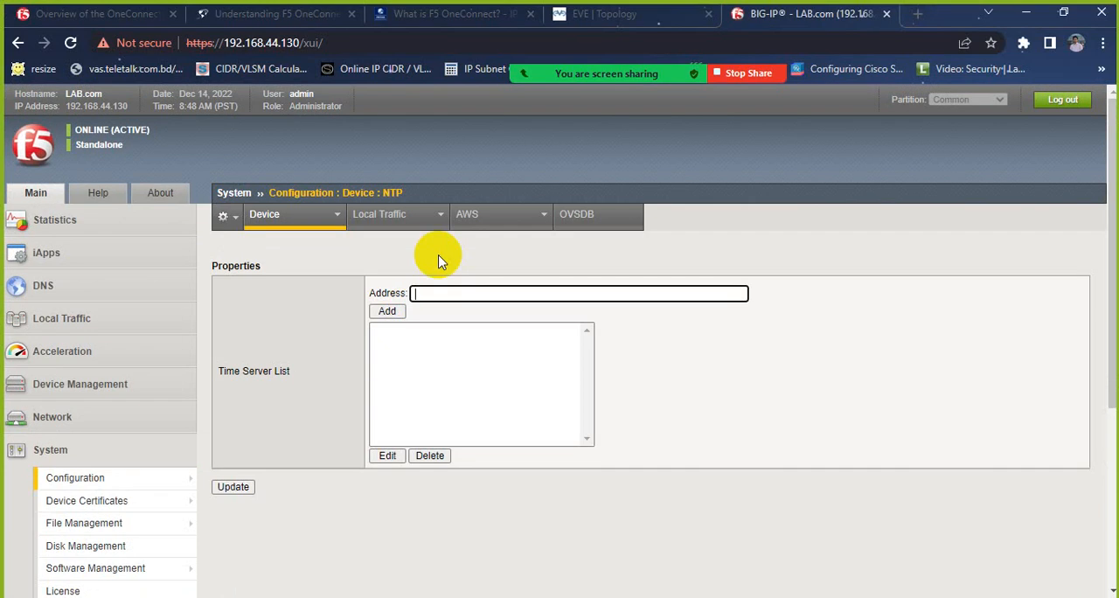
Step: Search Google for "ntp bd server" in a new browser tab
click(916, 15)
text(b)
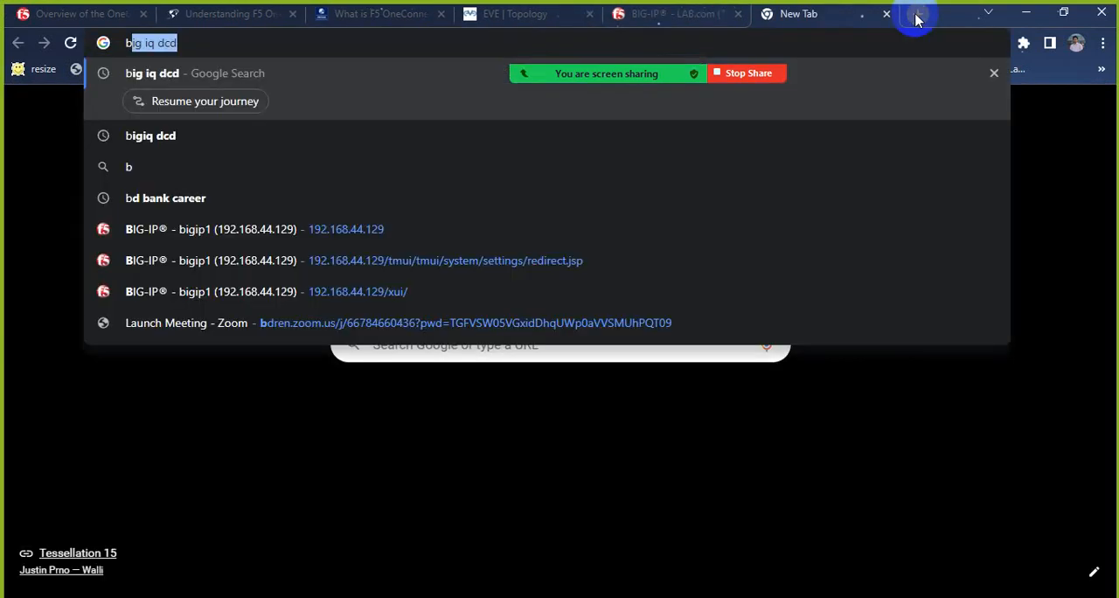
key(BackSpace)
key(BackSpace)
text(nt)
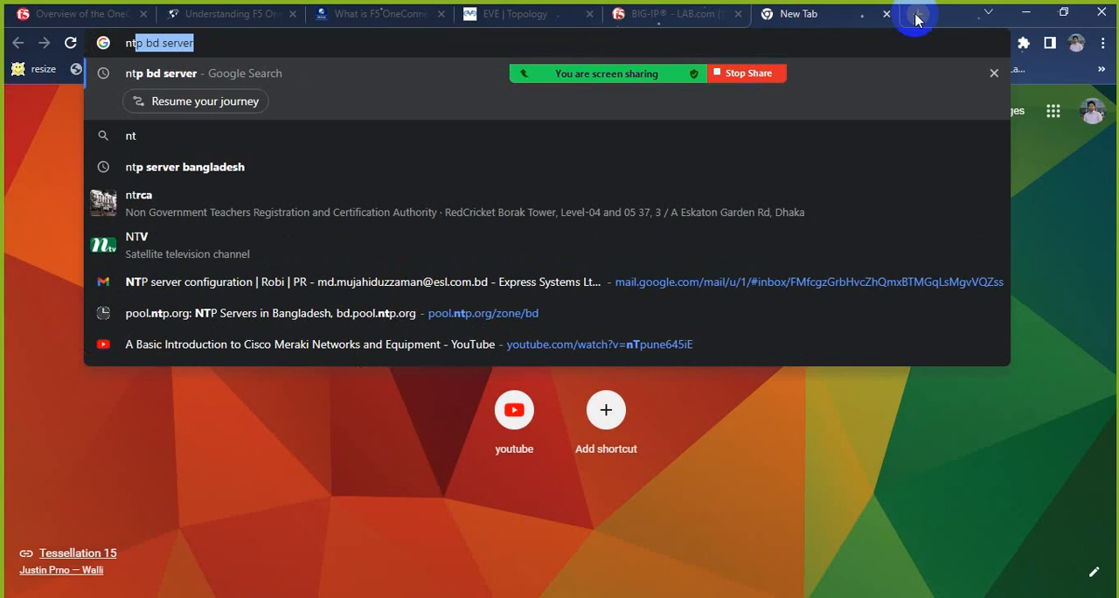
key(Return)
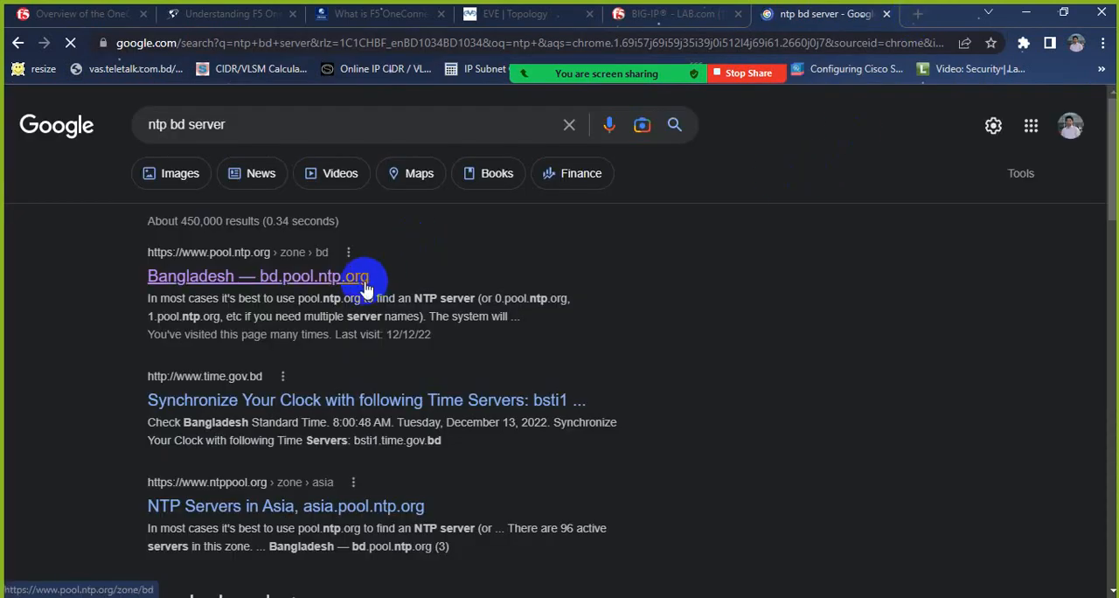
Step: Open the Bangladesh NTP pool page from the results and copy the server address 0.asia.pool.ntp.org
click(365, 289)
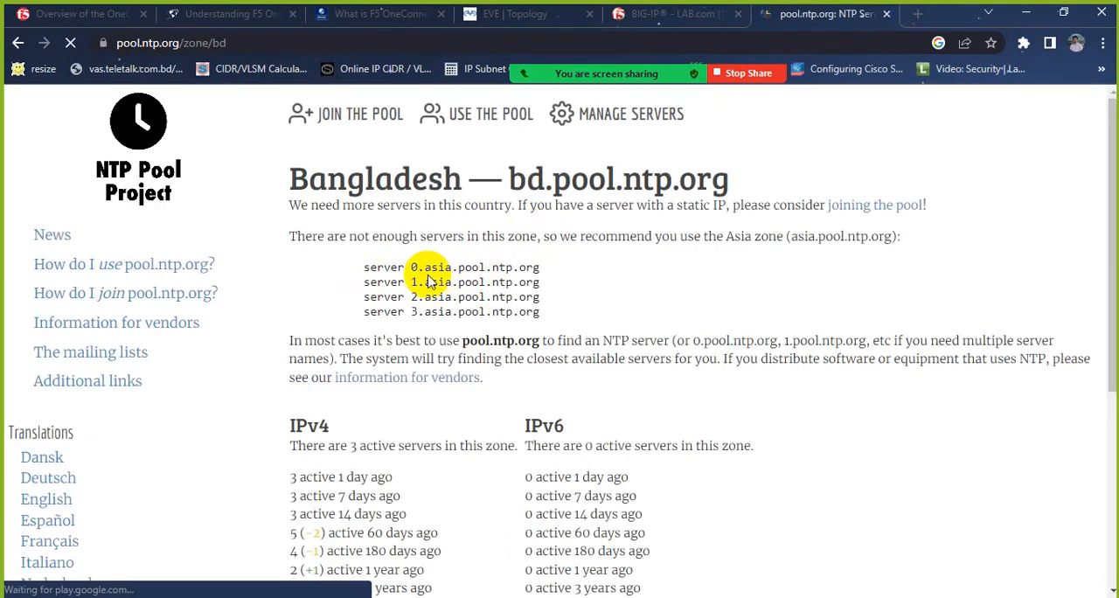
drag(410, 268, 538, 262)
key(ctrl+c)
mouse_move(590, 54)
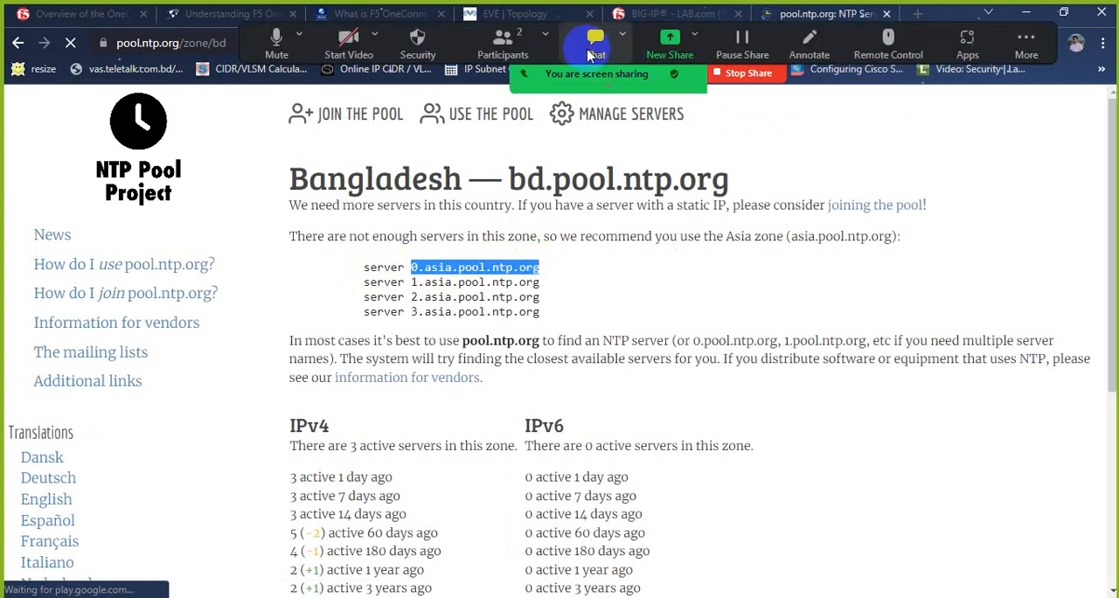
Step: Return to the BIG-IP NTP page, add 0.asia.pool.ntp.org to the Time Server List and save the update
click(673, 13)
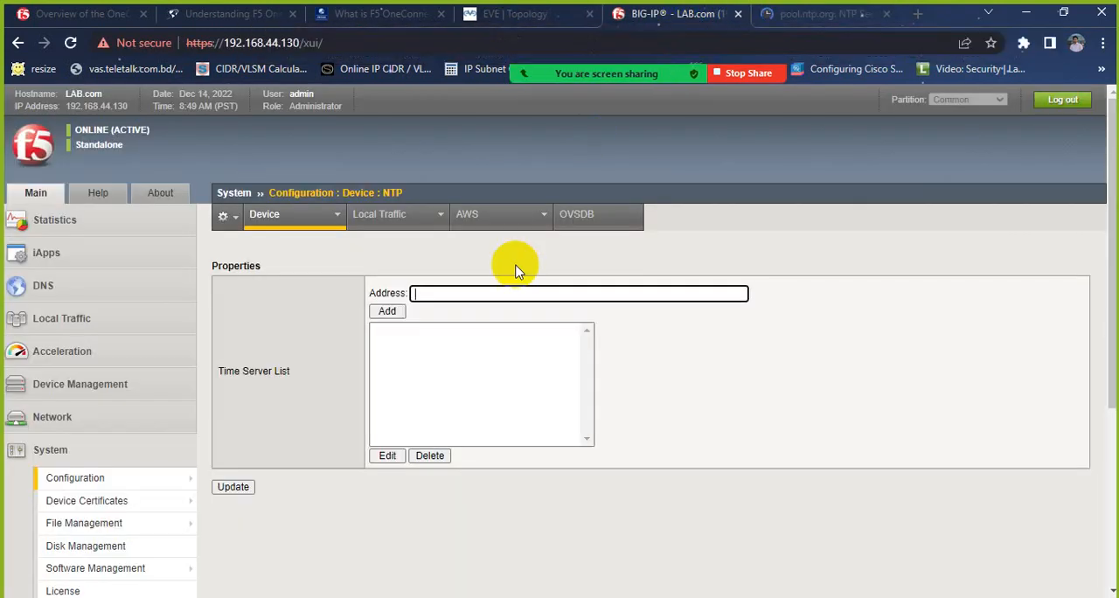
key(ctrl+v)
click(389, 312)
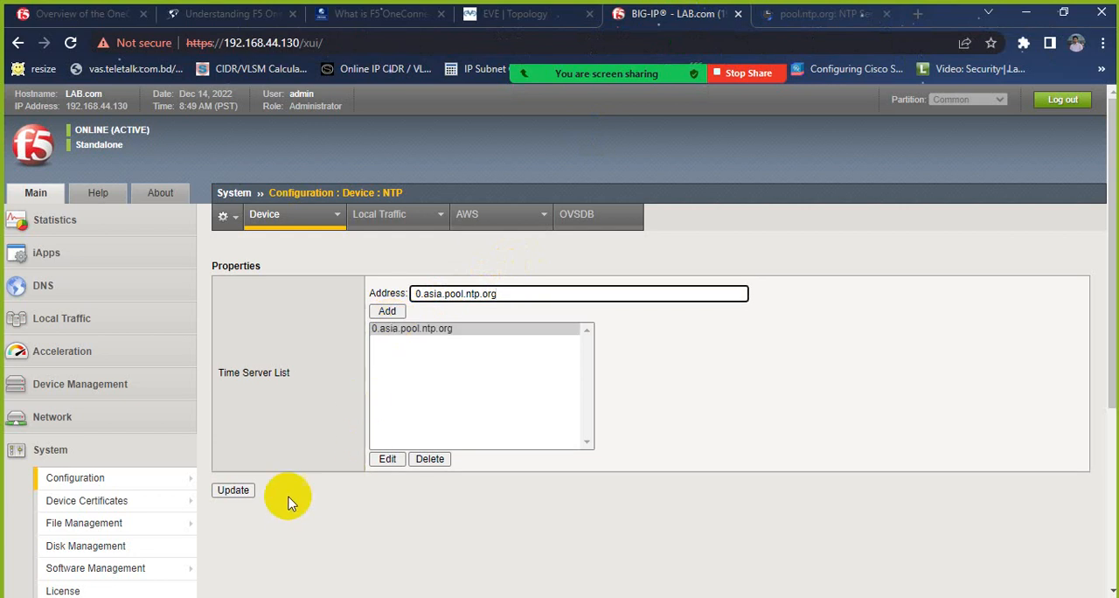
click(252, 495)
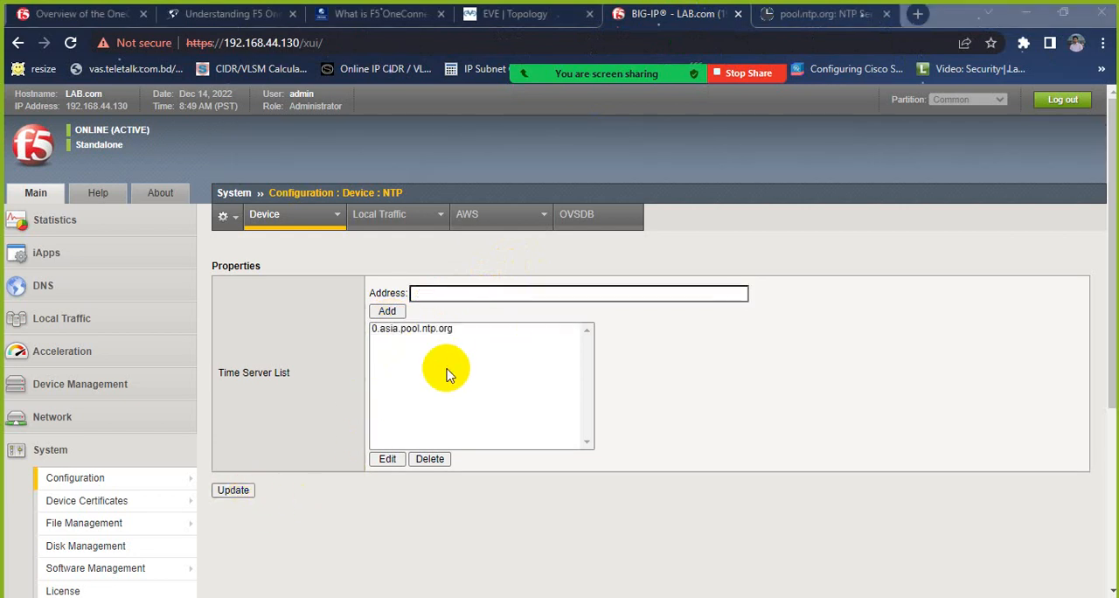
Step: Open the device DNS configuration and add 8.8.8.8 to the DNS Lookup Server List
scroll(225, 412, down, 2)
mouse_move(187, 392)
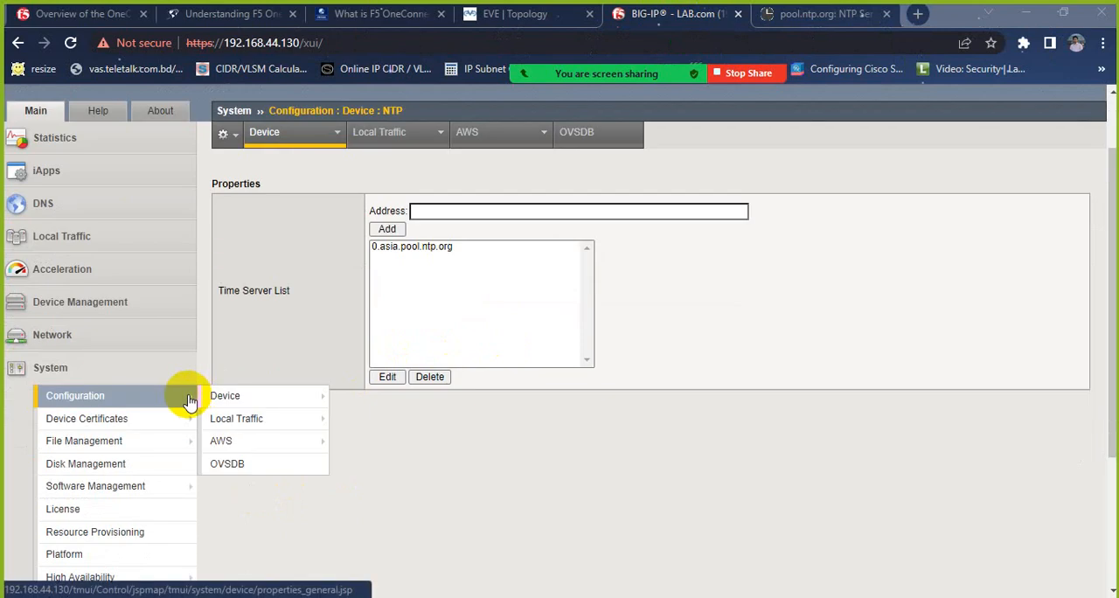
mouse_move(250, 420)
mouse_move(254, 398)
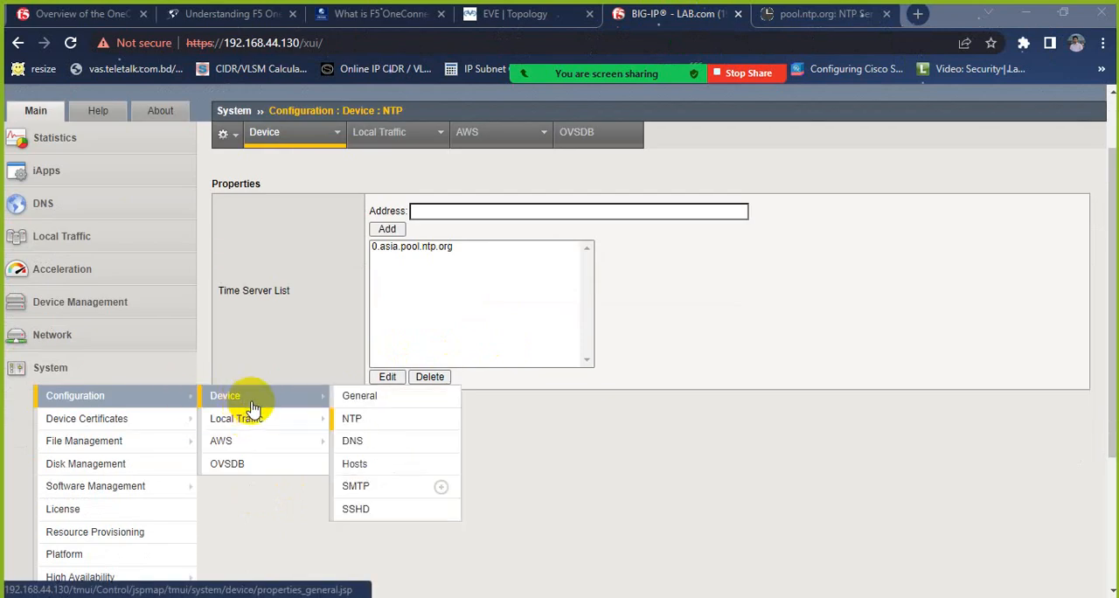
click(352, 441)
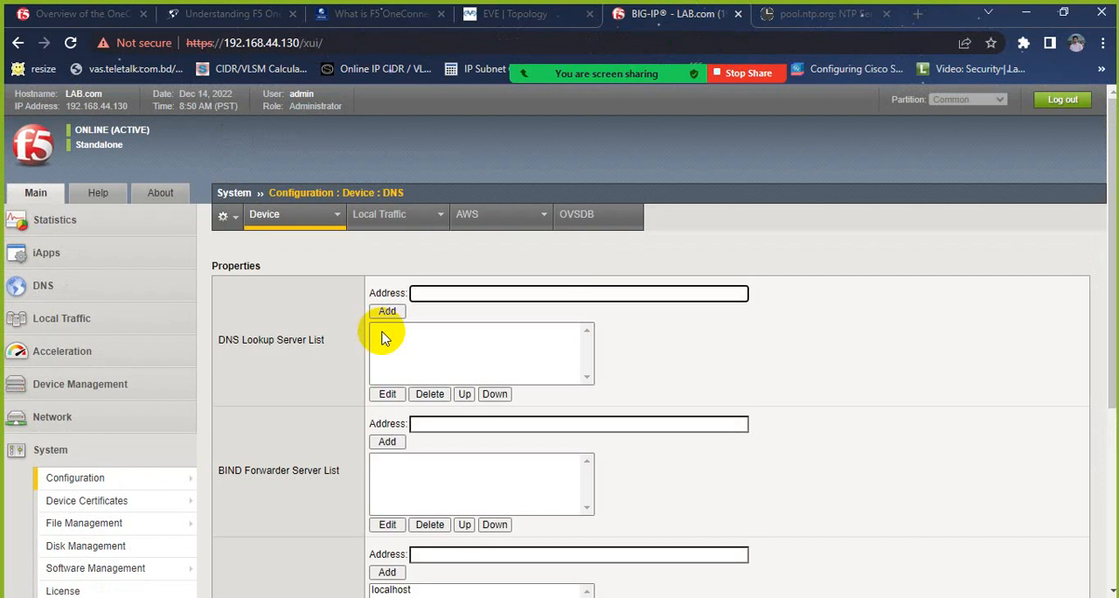
text(8.8.8.8)
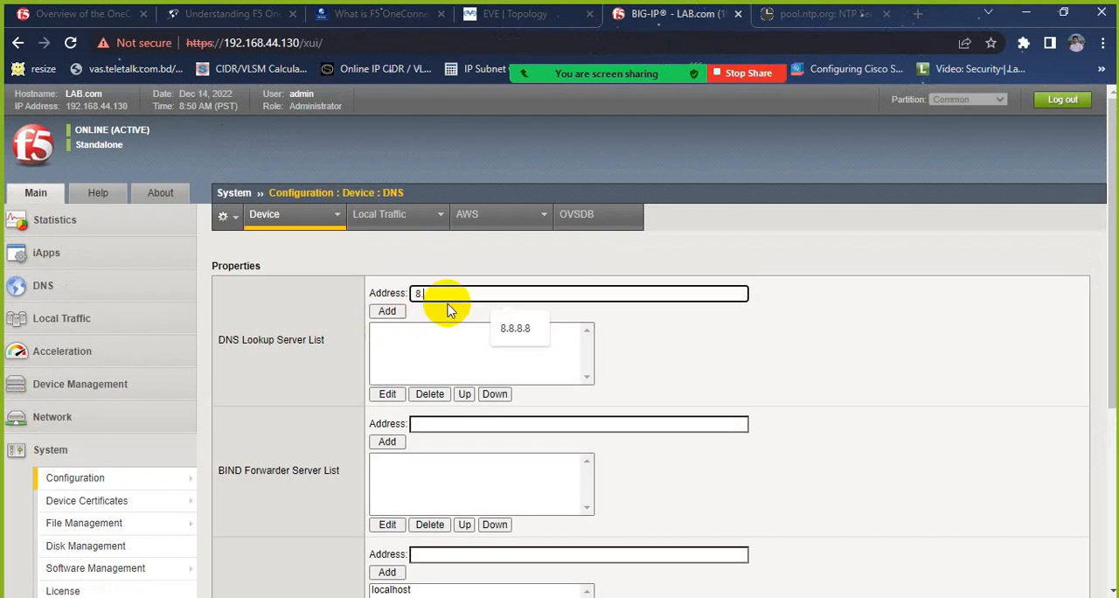
click(387, 312)
scroll(450, 412, down, 4)
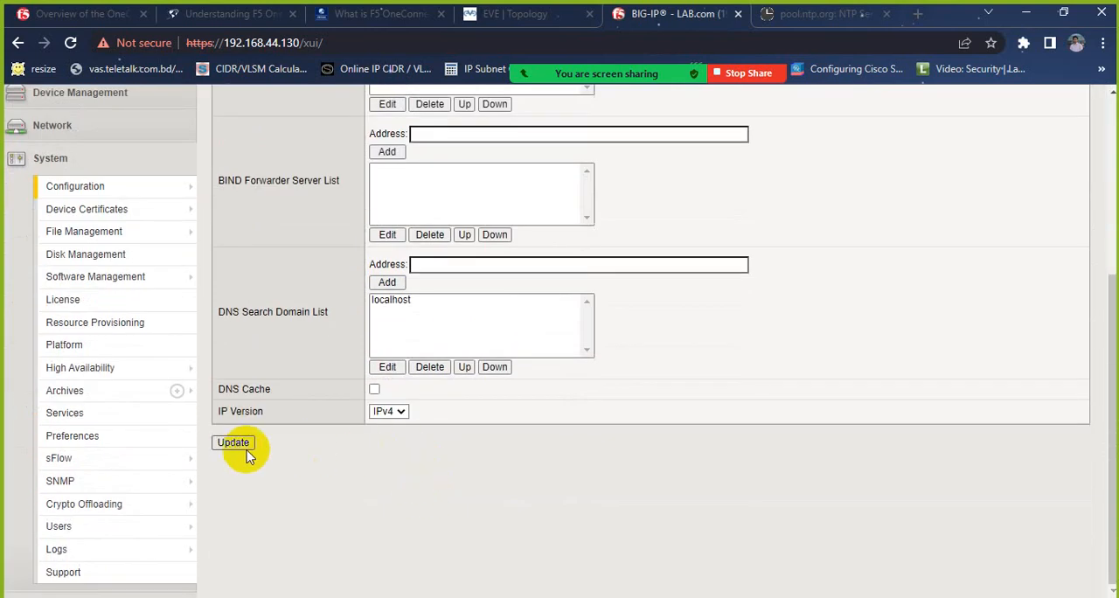